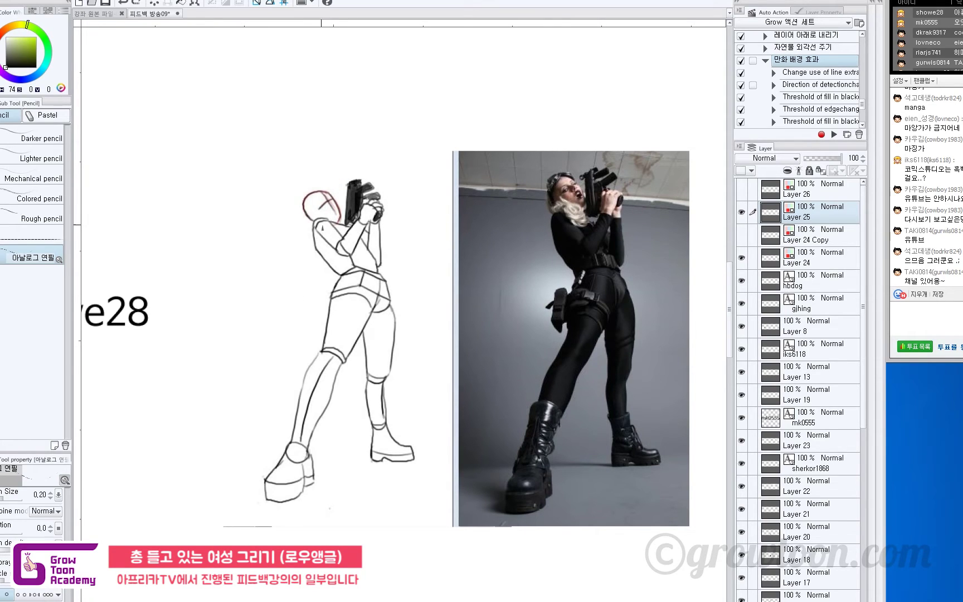
Step: Draw a red shoulder-joint circle over the near shoulder of the figure sketch, cleaning up around it
{"action": "mouse_move", "coordinate": [315, 221]}
{"action": "left_mouse_down"}
{"action": "mouse_move", "coordinate": [329, 233]}
{"action": "mouse_move", "coordinate": [318, 243]}
{"action": "mouse_move", "coordinate": [332, 222]}
{"action": "left_mouse_up"}
{"action": "key", "text": "e"}
{"action": "key", "text": "bracketleft"}
{"action": "key", "text": "bracketleft"}
{"action": "key", "text": "bracketleft"}
{"action": "key", "text": "p"}
{"action": "mouse_move", "coordinate": [322, 242]}
{"action": "left_mouse_down"}
{"action": "mouse_move", "coordinate": [313, 233]}
{"action": "mouse_move", "coordinate": [325, 240]}
{"action": "left_mouse_up"}
{"action": "key", "text": "p"}
{"action": "left_click_drag", "start_coordinate": [388, 265], "coordinate": [386, 265]}
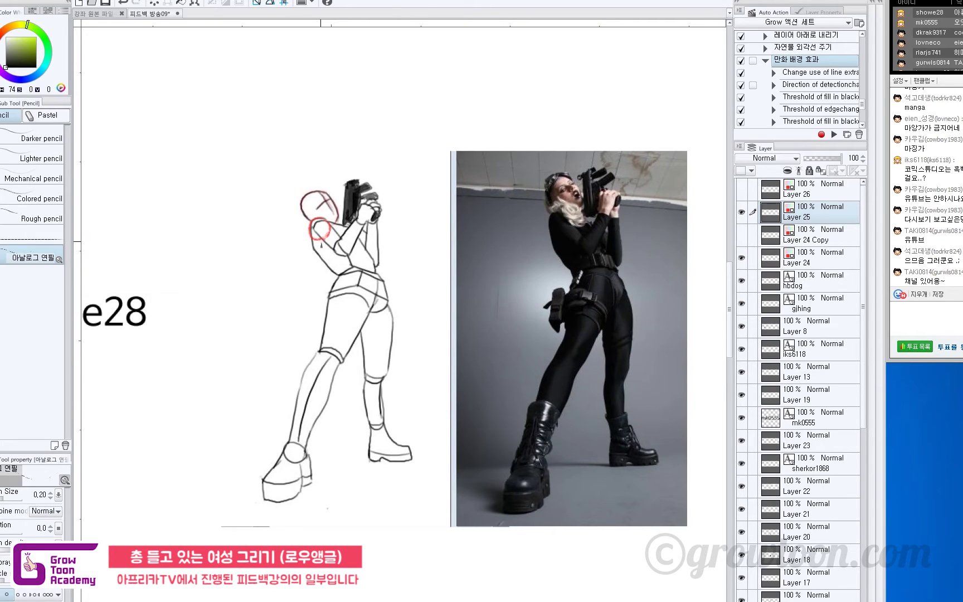
Step: Sketch red upper-arm and forearm guides with an elbow circle, plus a curved arrow pointing at the figure's upper back
{"action": "mouse_move", "coordinate": [321, 245]}
{"action": "left_mouse_down"}
{"action": "mouse_move", "coordinate": [342, 240]}
{"action": "mouse_move", "coordinate": [319, 243]}
{"action": "mouse_move", "coordinate": [344, 247]}
{"action": "mouse_move", "coordinate": [344, 257]}
{"action": "mouse_move", "coordinate": [343, 241]}
{"action": "mouse_move", "coordinate": [349, 255]}
{"action": "mouse_move", "coordinate": [342, 243]}
{"action": "mouse_move", "coordinate": [353, 241]}
{"action": "mouse_move", "coordinate": [340, 242]}
{"action": "mouse_move", "coordinate": [367, 221]}
{"action": "left_mouse_up"}
{"action": "key", "text": "ctrl+z"}
{"action": "key", "text": "ctrl+z"}
{"action": "left_click_drag", "start_coordinate": [250, 243], "coordinate": [317, 253]}
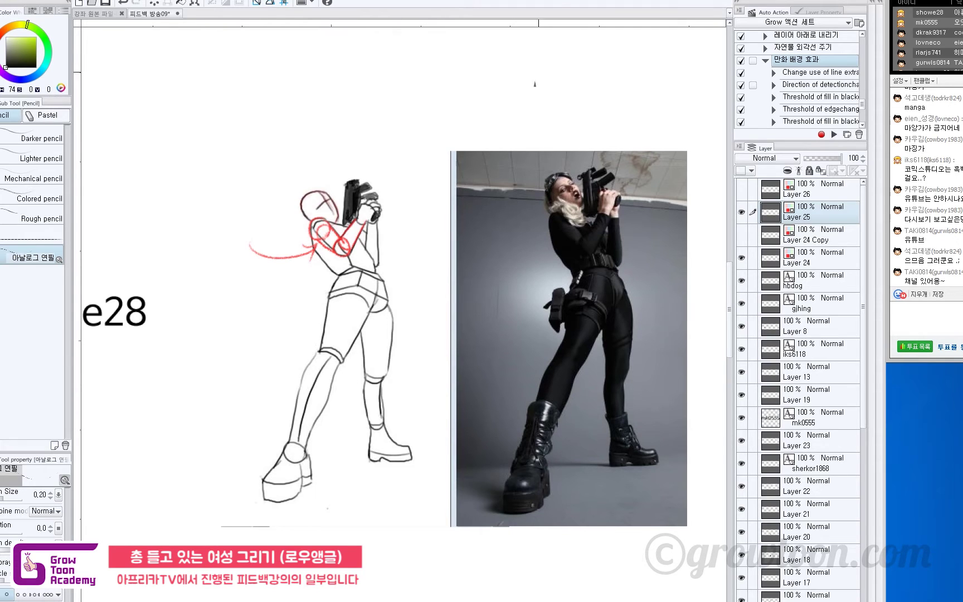
Step: Draw a long red line linking the far side of the figure's torso to the reference model's upper back, with an arrowhead
{"action": "left_click_drag", "start_coordinate": [401, 304], "coordinate": [393, 300]}
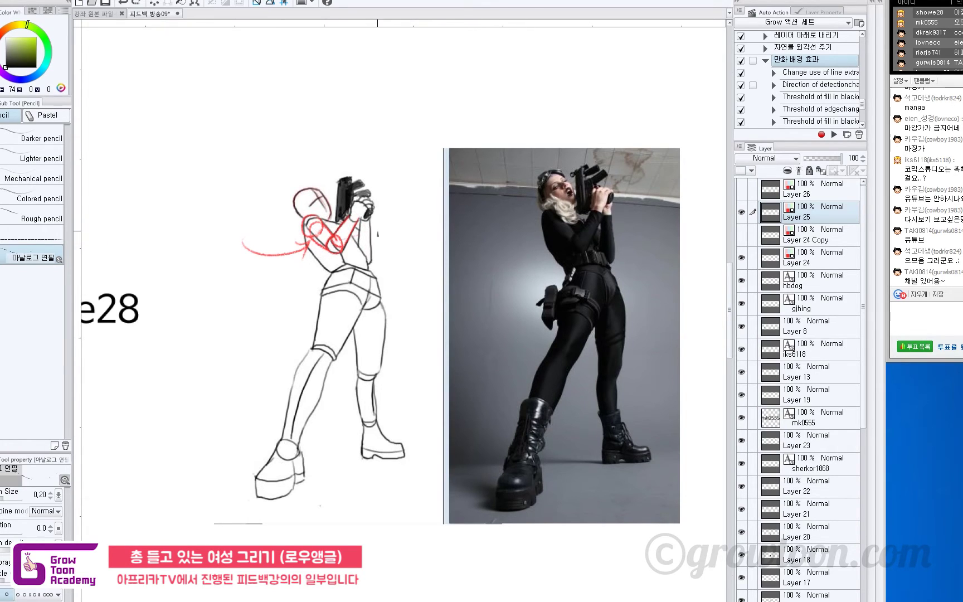
{"action": "left_click_drag", "start_coordinate": [378, 234], "coordinate": [537, 228]}
{"action": "left_click_drag", "start_coordinate": [374, 233], "coordinate": [380, 242]}
{"action": "left_click_drag", "start_coordinate": [408, 487], "coordinate": [404, 469]}
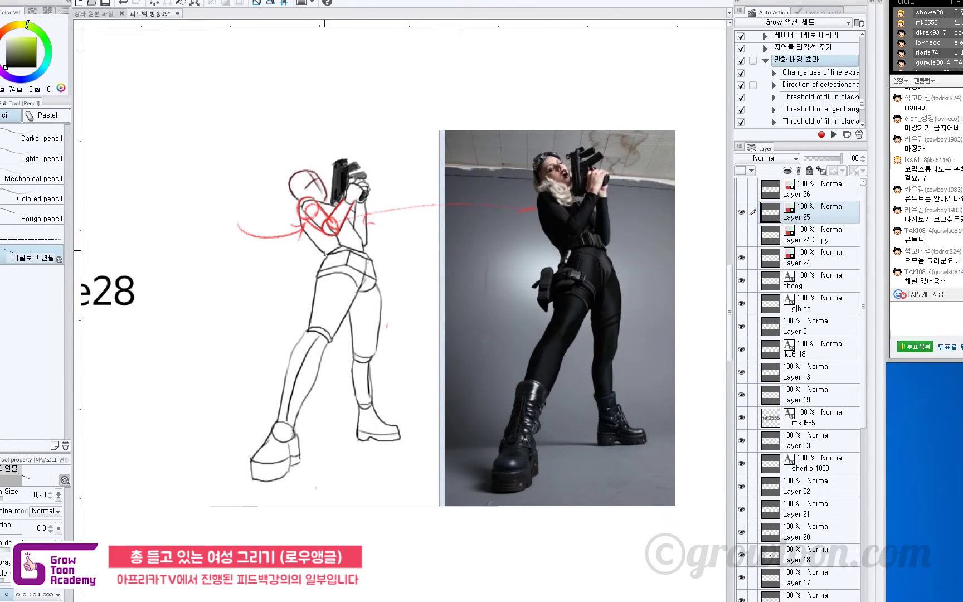
{"action": "scroll", "coordinate": [461, 386], "scroll_direction": "down", "scroll_amount": 1}
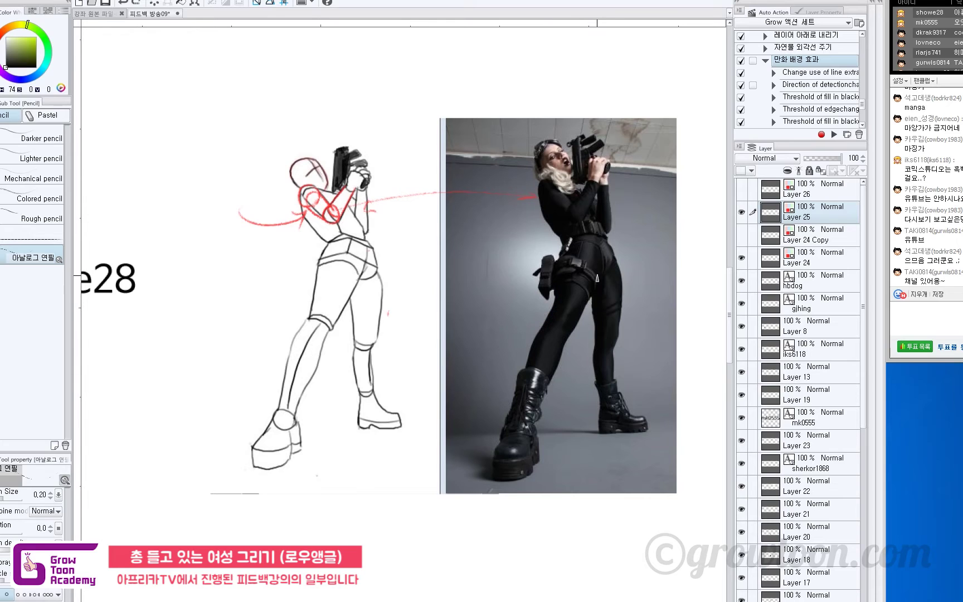
Step: Trace the inner and outer contours of the model's front thigh in red on the reference photo
{"action": "left_click_drag", "start_coordinate": [596, 272], "coordinate": [574, 331]}
{"action": "left_click_drag", "start_coordinate": [555, 294], "coordinate": [583, 315]}
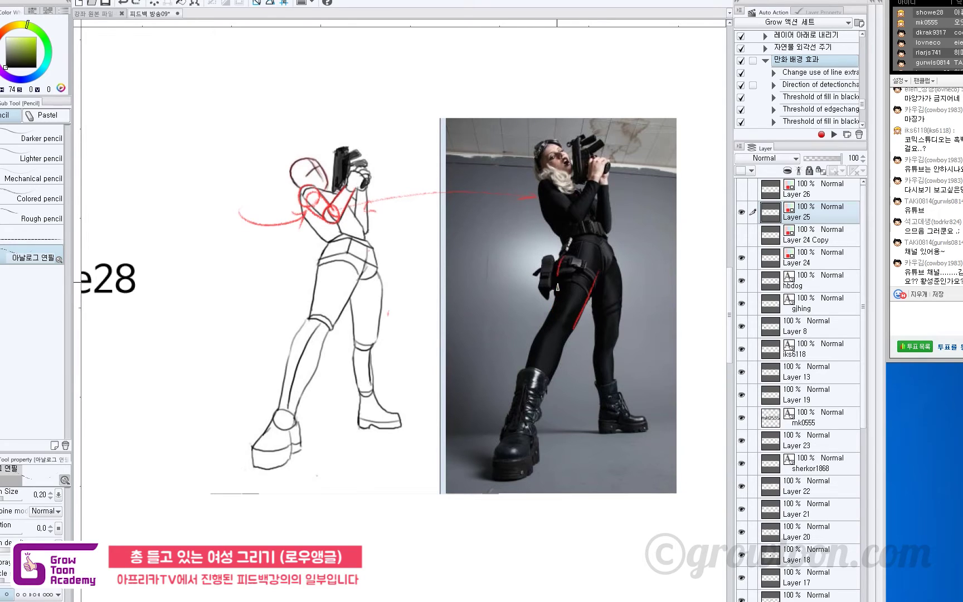
{"action": "left_click_drag", "start_coordinate": [557, 286], "coordinate": [549, 319]}
{"action": "left_click_drag", "start_coordinate": [318, 264], "coordinate": [312, 315]}
{"action": "key", "text": "ctrl+z"}
{"action": "left_click_drag", "start_coordinate": [318, 264], "coordinate": [313, 316]}
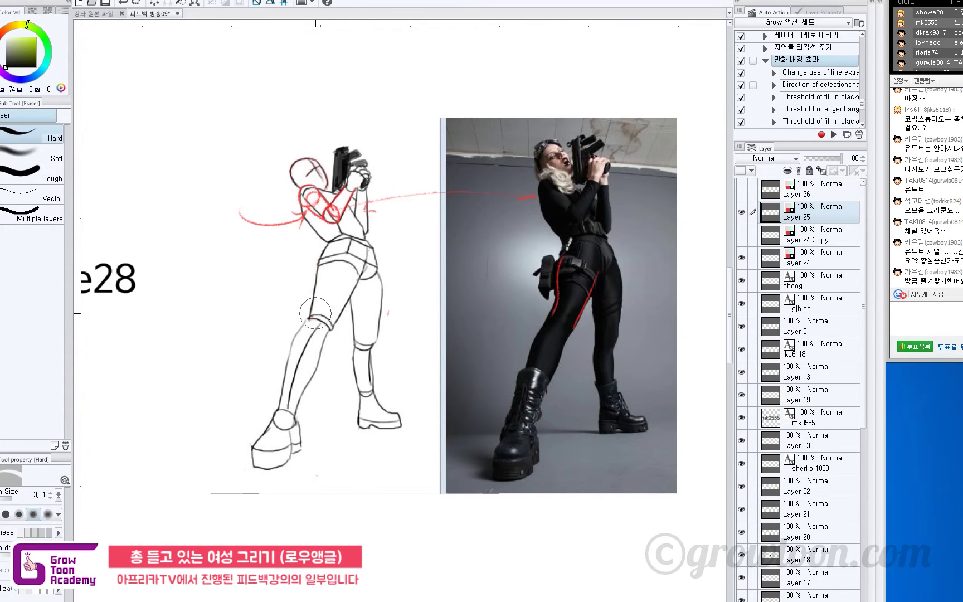
{"action": "mouse_move", "coordinate": [316, 305]}
{"action": "left_mouse_down"}
{"action": "mouse_move", "coordinate": [326, 331]}
{"action": "mouse_move", "coordinate": [313, 318]}
{"action": "mouse_move", "coordinate": [336, 321]}
{"action": "mouse_move", "coordinate": [334, 329]}
{"action": "left_mouse_up"}
{"action": "key", "text": "ctrl+z"}
{"action": "key", "text": "ctrl+z"}
Step: Draw a red circle over the front knee of the figure sketch and a red outer thigh contour leading up from it
{"action": "mouse_move", "coordinate": [325, 301]}
{"action": "left_mouse_down"}
{"action": "mouse_move", "coordinate": [339, 322]}
{"action": "mouse_move", "coordinate": [316, 325]}
{"action": "mouse_move", "coordinate": [323, 302]}
{"action": "left_mouse_up"}
{"action": "key", "text": "ctrl+z"}
{"action": "key", "text": "ctrl+z"}
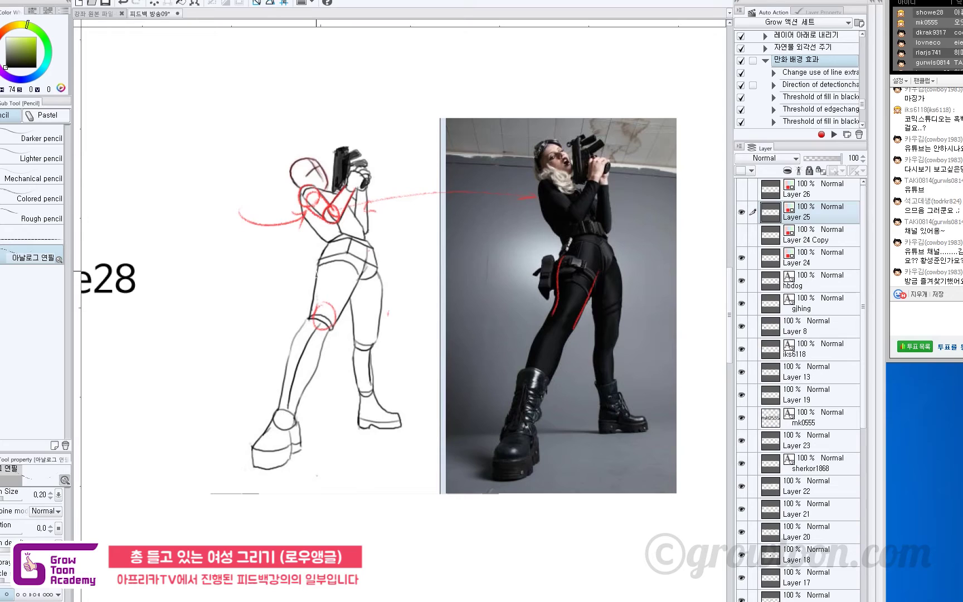
{"action": "left_click_drag", "start_coordinate": [314, 319], "coordinate": [319, 271]}
{"action": "left_click_drag", "start_coordinate": [326, 308], "coordinate": [336, 284]}
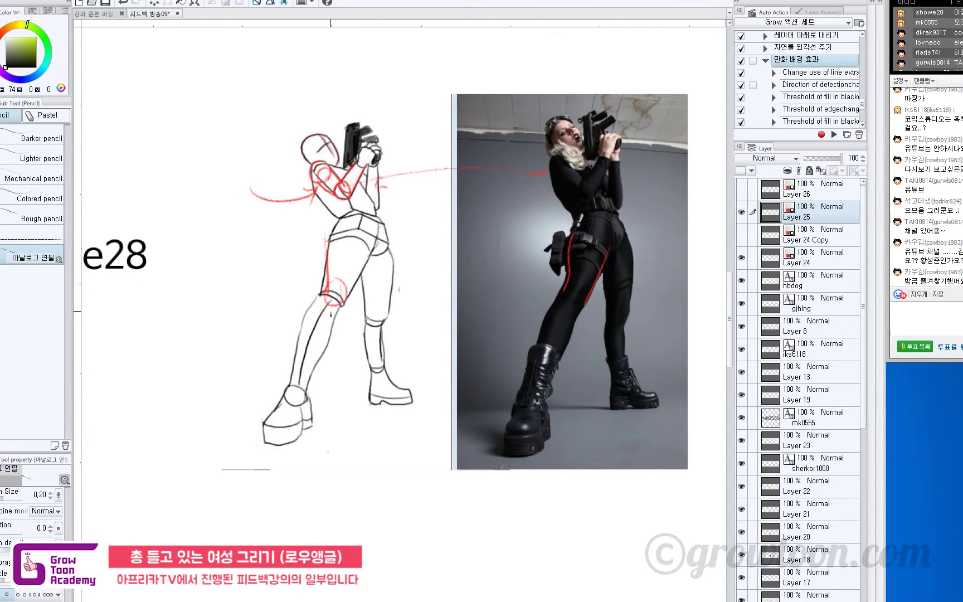
Step: Sketch corrected red contours for the figure's front lower leg from knee to ankle and partly erase the inner one
{"action": "mouse_move", "coordinate": [300, 392]}
{"action": "left_mouse_down"}
{"action": "mouse_move", "coordinate": [337, 305]}
{"action": "mouse_move", "coordinate": [291, 387]}
{"action": "left_mouse_up"}
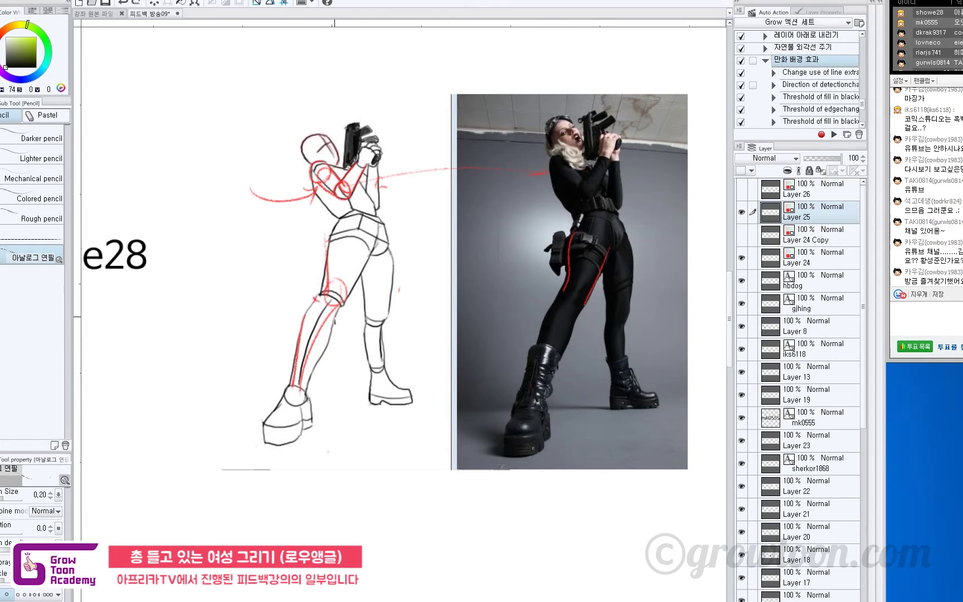
{"action": "left_click_drag", "start_coordinate": [336, 316], "coordinate": [306, 395]}
{"action": "key", "text": "e"}
{"action": "left_click_drag", "start_coordinate": [324, 318], "coordinate": [301, 391]}
{"action": "key", "text": "p"}
{"action": "key", "text": "p"}
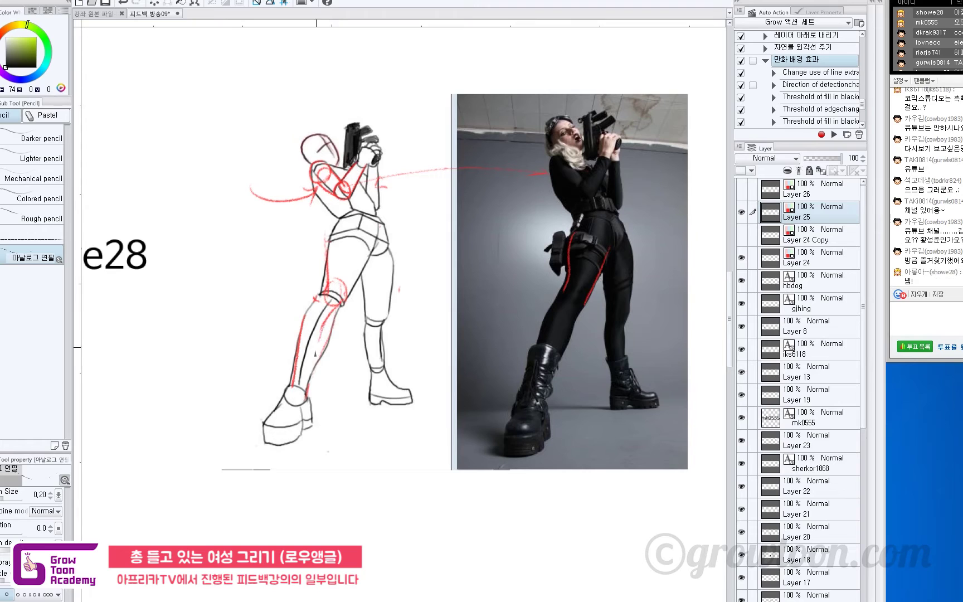
Step: Redraw the inner calf contour of the figure's front leg as one smooth red curve down to the ankle
{"action": "left_click_drag", "start_coordinate": [312, 366], "coordinate": [305, 394]}
{"action": "key", "text": "ctrl+z"}
{"action": "left_click_drag", "start_coordinate": [330, 314], "coordinate": [303, 400]}
{"action": "key", "text": "ctrl+z"}
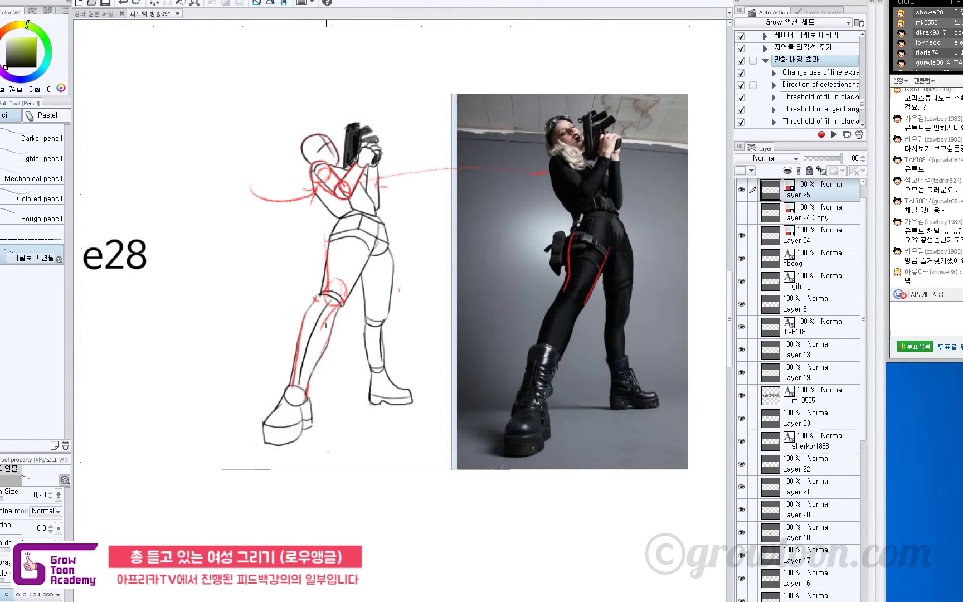
{"action": "left_click_drag", "start_coordinate": [327, 319], "coordinate": [305, 405]}
Step: Trace the front knee circle, the inner lower-leg contour and the ankle line on the reference photo
{"action": "mouse_move", "coordinate": [590, 295]}
{"action": "left_mouse_down"}
{"action": "mouse_move", "coordinate": [581, 307]}
{"action": "mouse_move", "coordinate": [565, 291]}
{"action": "mouse_move", "coordinate": [578, 287]}
{"action": "mouse_move", "coordinate": [588, 305]}
{"action": "mouse_move", "coordinate": [566, 324]}
{"action": "mouse_move", "coordinate": [549, 393]}
{"action": "mouse_move", "coordinate": [534, 404]}
{"action": "left_mouse_up"}
{"action": "key", "text": "ctrl+z"}
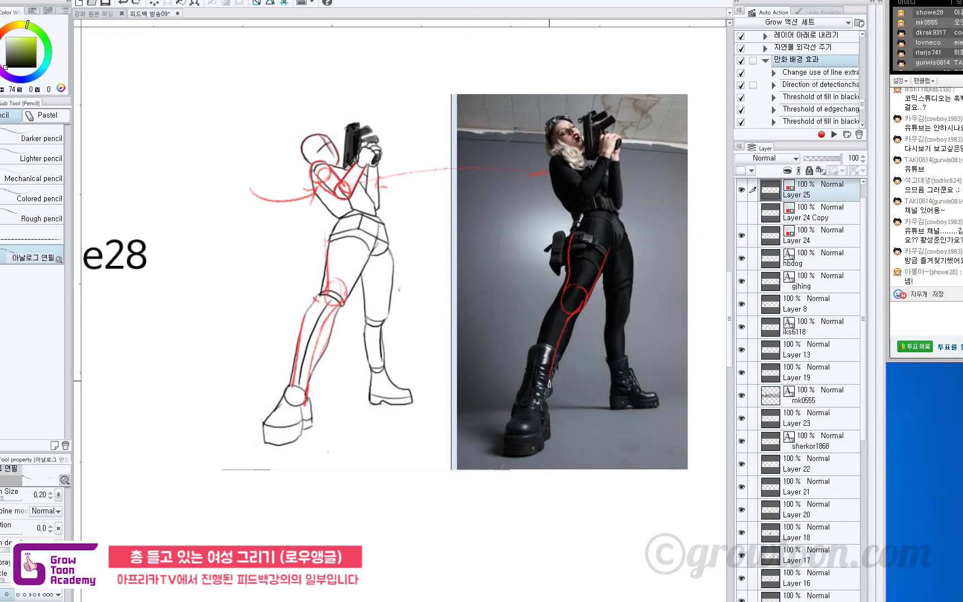
{"action": "left_click_drag", "start_coordinate": [555, 358], "coordinate": [544, 402]}
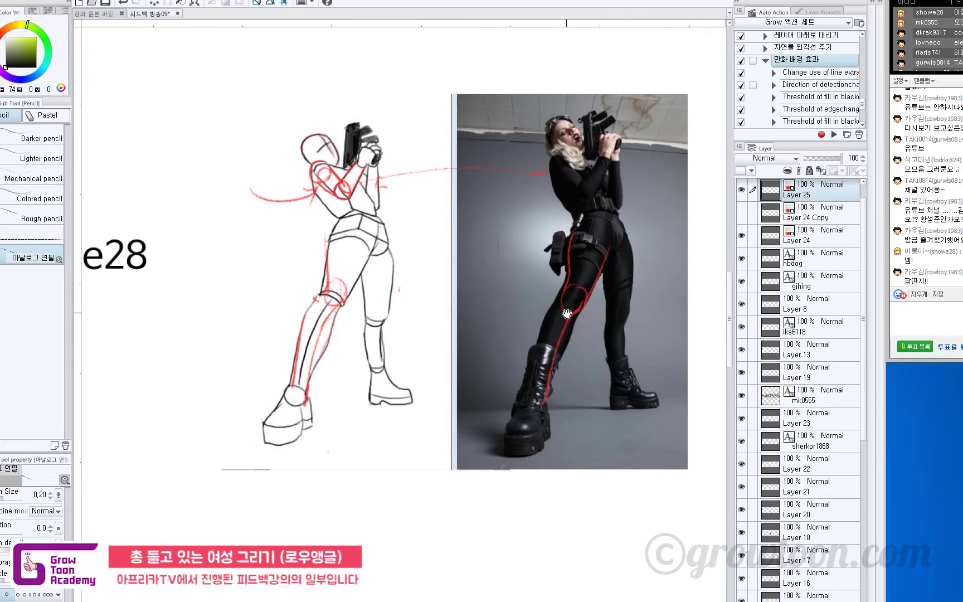
{"action": "left_click_drag", "start_coordinate": [566, 314], "coordinate": [570, 288]}
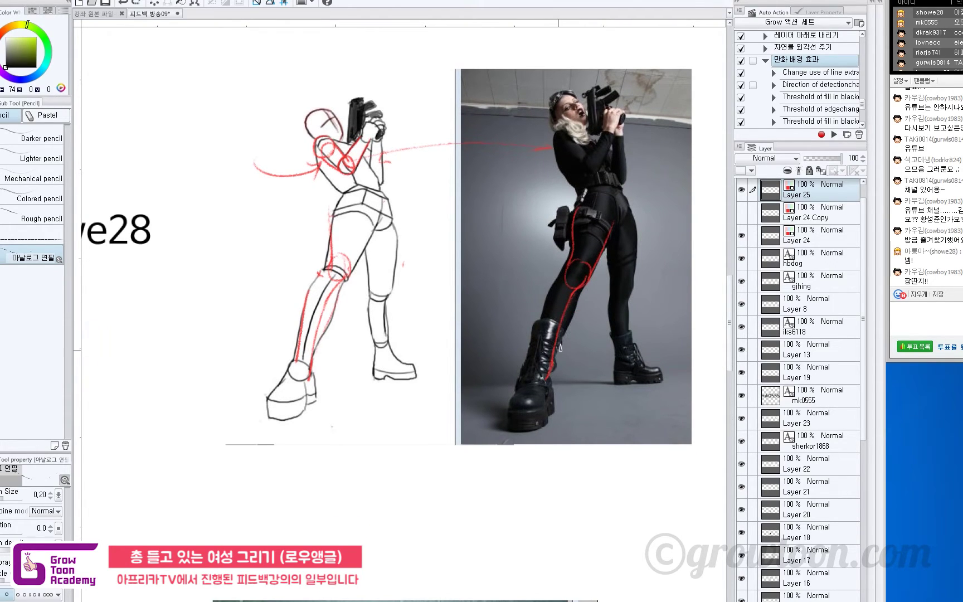
{"action": "left_click_drag", "start_coordinate": [549, 375], "coordinate": [532, 371]}
Step: Draw two tapering thigh lines ending in a knee circle on the blank canvas beside the reference photo
{"action": "left_click_drag", "start_coordinate": [531, 394], "coordinate": [353, 393]}
{"action": "left_click_drag", "start_coordinate": [574, 315], "coordinate": [532, 317]}
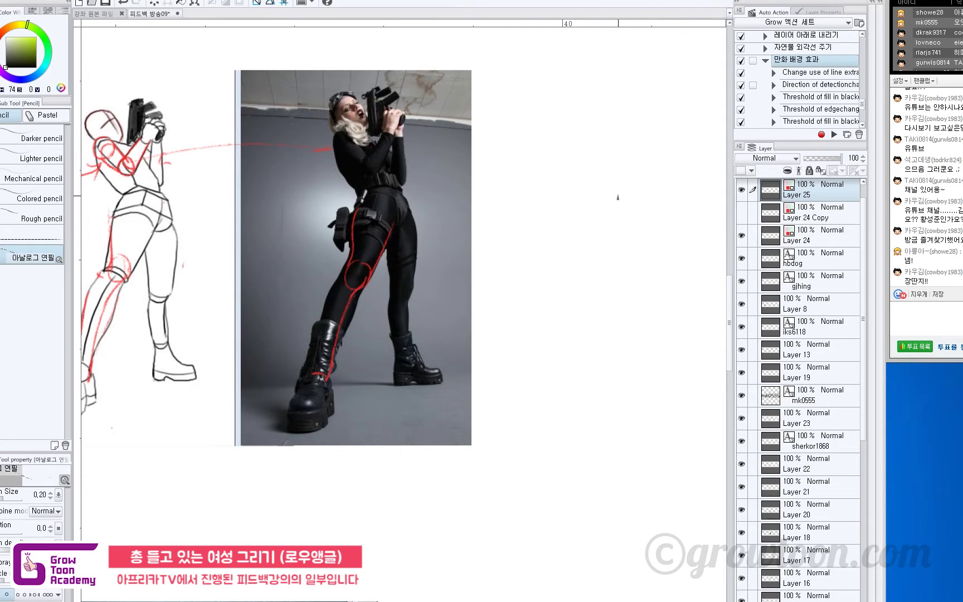
{"action": "left_click_drag", "start_coordinate": [612, 158], "coordinate": [608, 244]}
{"action": "left_click_drag", "start_coordinate": [556, 170], "coordinate": [582, 254]}
{"action": "key", "text": "ctrl+z"}
{"action": "mouse_move", "coordinate": [552, 174]}
{"action": "left_mouse_down"}
{"action": "mouse_move", "coordinate": [580, 258]}
{"action": "mouse_move", "coordinate": [607, 247]}
{"action": "left_mouse_up"}
{"action": "mouse_move", "coordinate": [596, 230]}
{"action": "left_mouse_down"}
{"action": "mouse_move", "coordinate": [577, 252]}
{"action": "mouse_move", "coordinate": [598, 231]}
{"action": "left_mouse_up"}
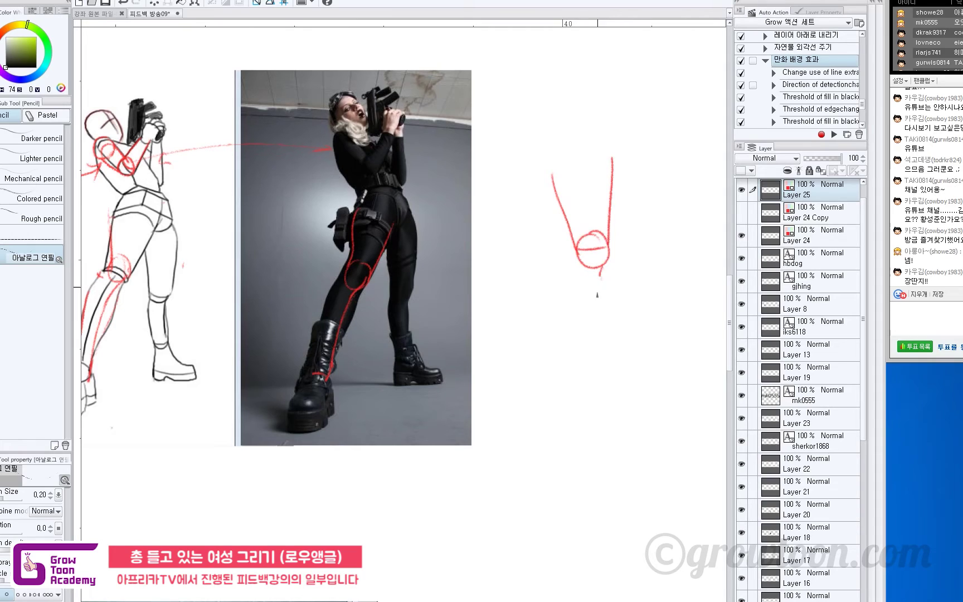
Step: Sketch the lower leg beneath the knee circle with shin and calf lines narrowing to a small ankle
{"action": "left_click_drag", "start_coordinate": [602, 273], "coordinate": [612, 407]}
{"action": "left_click_drag", "start_coordinate": [564, 310], "coordinate": [601, 404]}
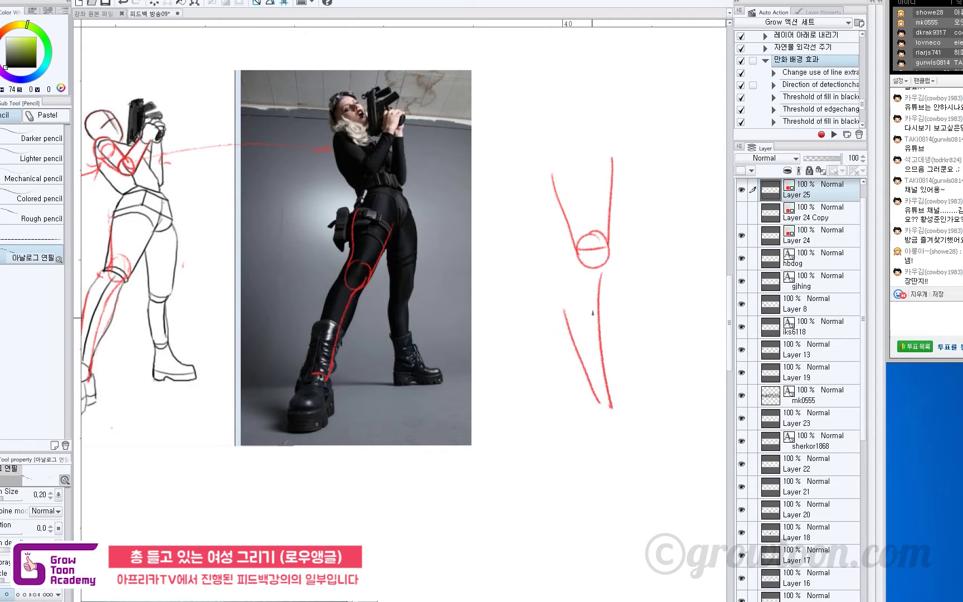
{"action": "key", "text": "ctrl+z"}
{"action": "left_click_drag", "start_coordinate": [571, 316], "coordinate": [604, 398]}
{"action": "mouse_move", "coordinate": [569, 285]}
{"action": "left_mouse_down"}
{"action": "mouse_move", "coordinate": [593, 293]}
{"action": "mouse_move", "coordinate": [606, 343]}
{"action": "left_mouse_up"}
{"action": "key", "text": "ctrl+z"}
{"action": "left_click_drag", "start_coordinate": [603, 283], "coordinate": [596, 405]}
{"action": "mouse_move", "coordinate": [595, 396]}
{"action": "left_mouse_down"}
{"action": "mouse_move", "coordinate": [613, 394]}
{"action": "mouse_move", "coordinate": [600, 371]}
{"action": "mouse_move", "coordinate": [591, 419]}
{"action": "left_mouse_up"}
Step: Copy the thigh lines and knee circle to a new layer and place the duplicate beside the first leg study
{"action": "left_click_drag", "start_coordinate": [591, 477], "coordinate": [576, 464]}
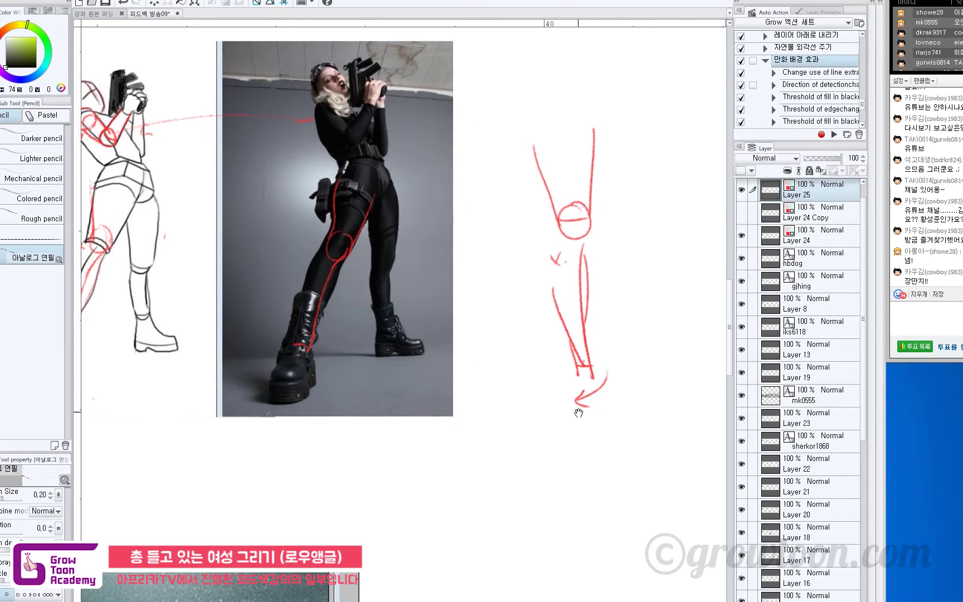
{"action": "left_click_drag", "start_coordinate": [579, 414], "coordinate": [455, 438]}
{"action": "key", "text": "m"}
{"action": "mouse_move", "coordinate": [502, 136]}
{"action": "left_mouse_down"}
{"action": "mouse_move", "coordinate": [416, 260]}
{"action": "mouse_move", "coordinate": [508, 199]}
{"action": "left_mouse_up"}
{"action": "key", "text": "ctrl+c"}
{"action": "key", "text": "ctrl+v"}
{"action": "key", "text": "k"}
{"action": "mouse_move", "coordinate": [484, 251]}
{"action": "left_mouse_down"}
{"action": "mouse_move", "coordinate": [614, 247]}
{"action": "mouse_move", "coordinate": [582, 343]}
{"action": "left_mouse_up"}
Step: Try out a curved shin line running down from the duplicated knee circle
{"action": "key", "text": "p"}
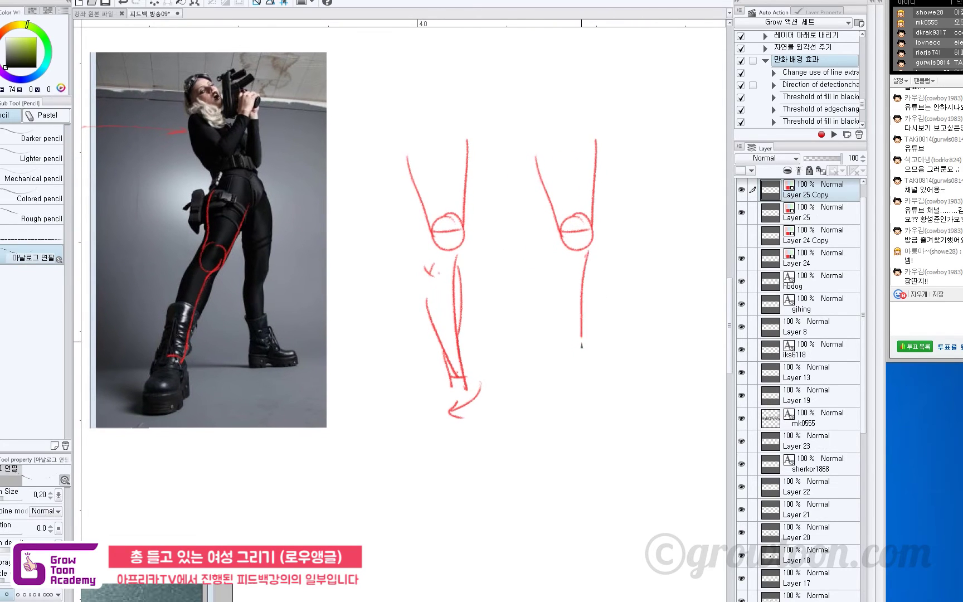
{"action": "key", "text": "ctrl+z"}
{"action": "mouse_move", "coordinate": [590, 246]}
{"action": "left_mouse_down"}
{"action": "mouse_move", "coordinate": [576, 317]}
{"action": "mouse_move", "coordinate": [579, 400]}
{"action": "left_mouse_up"}
{"action": "key", "text": "ctrl+z"}
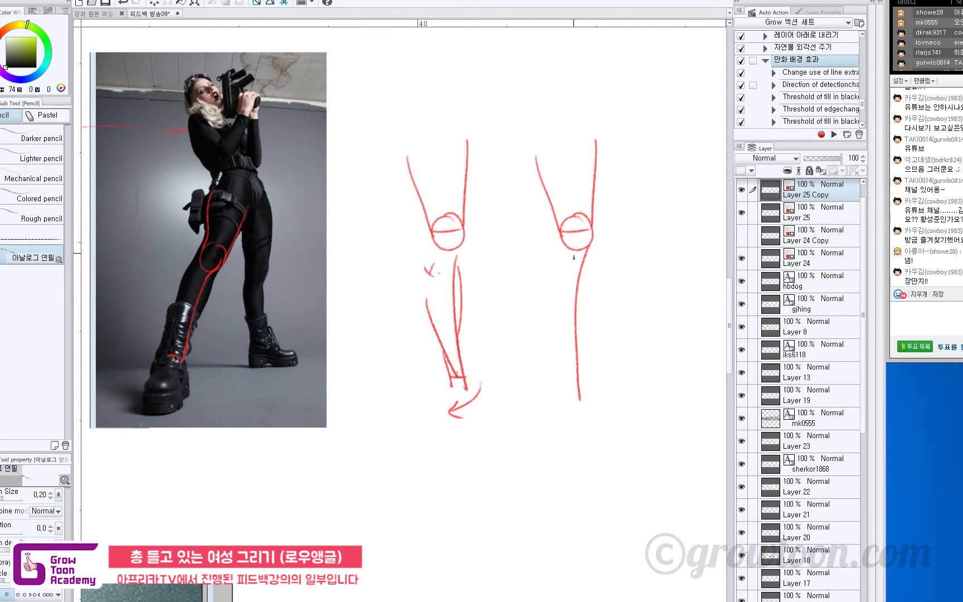
{"action": "left_click_drag", "start_coordinate": [569, 290], "coordinate": [576, 393]}
{"action": "key", "text": "ctrl+z"}
{"action": "key", "text": "ctrl+z"}
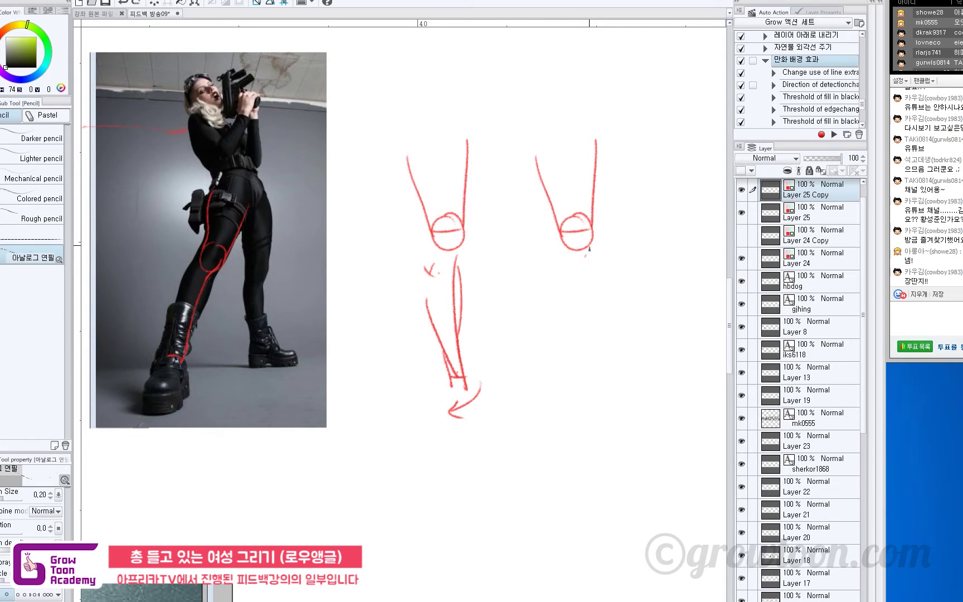
{"action": "left_click_drag", "start_coordinate": [590, 245], "coordinate": [589, 377]}
{"action": "key", "text": "ctrl+z"}
{"action": "left_click_drag", "start_coordinate": [583, 368], "coordinate": [588, 389]}
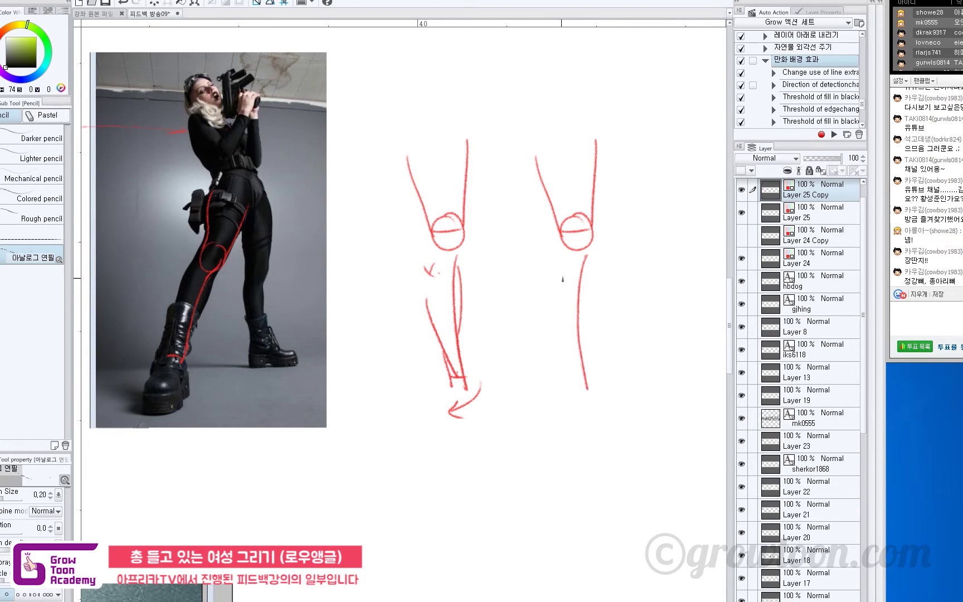
Step: Try out calf contours on both sides of the second leg study's shin line
{"action": "mouse_move", "coordinate": [559, 278]}
{"action": "left_mouse_down"}
{"action": "mouse_move", "coordinate": [561, 313]}
{"action": "mouse_move", "coordinate": [581, 383]}
{"action": "left_mouse_up"}
{"action": "key", "text": "ctrl+z"}
{"action": "key", "text": "ctrl+z"}
{"action": "mouse_move", "coordinate": [593, 283]}
{"action": "left_mouse_down"}
{"action": "mouse_move", "coordinate": [592, 365]}
{"action": "mouse_move", "coordinate": [600, 305]}
{"action": "mouse_move", "coordinate": [588, 365]}
{"action": "left_mouse_up"}
{"action": "key", "text": "ctrl+z"}
{"action": "key", "text": "ctrl+z"}
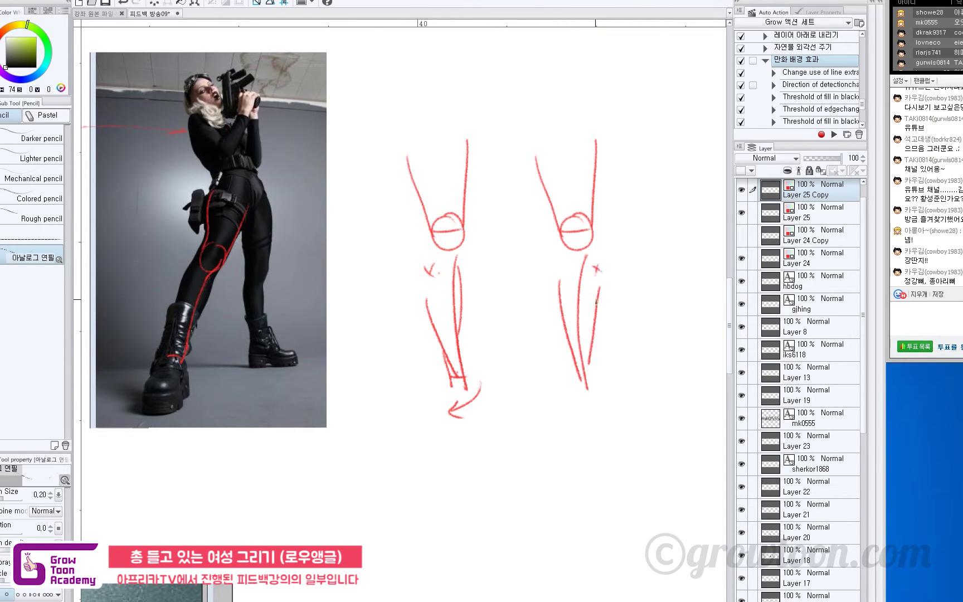
{"action": "key", "text": "ctrl+z"}
{"action": "left_click_drag", "start_coordinate": [600, 285], "coordinate": [591, 368]}
{"action": "key", "text": "ctrl+z"}
Step: Erase the trial lower-leg lines of the second study and redraw the curved shin line directly from the knee circle
{"action": "key", "text": "e"}
{"action": "mouse_move", "coordinate": [564, 287]}
{"action": "left_mouse_down"}
{"action": "mouse_move", "coordinate": [591, 299]}
{"action": "mouse_move", "coordinate": [585, 357]}
{"action": "left_mouse_up"}
{"action": "key", "text": "p"}
{"action": "mouse_move", "coordinate": [590, 250]}
{"action": "left_mouse_down"}
{"action": "mouse_move", "coordinate": [591, 357]}
{"action": "mouse_move", "coordinate": [580, 338]}
{"action": "mouse_move", "coordinate": [588, 393]}
{"action": "left_mouse_up"}
{"action": "key", "text": "ctrl+z"}
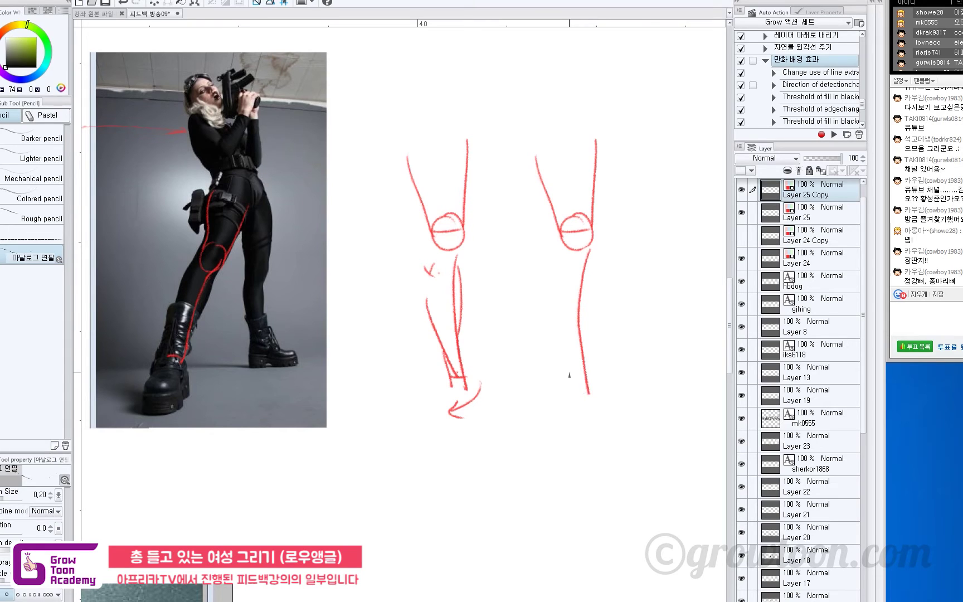
Step: Add the lower calf contour opposite the shin line and an ankle circle to the second leg study
{"action": "left_click_drag", "start_coordinate": [564, 355], "coordinate": [569, 391]}
{"action": "key", "text": "ctrl+z"}
{"action": "mouse_move", "coordinate": [552, 297]}
{"action": "left_mouse_down"}
{"action": "mouse_move", "coordinate": [573, 390]}
{"action": "mouse_move", "coordinate": [584, 368]}
{"action": "left_mouse_up"}
{"action": "key", "text": "ctrl+z"}
{"action": "mouse_move", "coordinate": [565, 362]}
{"action": "left_mouse_down"}
{"action": "mouse_move", "coordinate": [584, 369]}
{"action": "mouse_move", "coordinate": [574, 382]}
{"action": "left_mouse_up"}
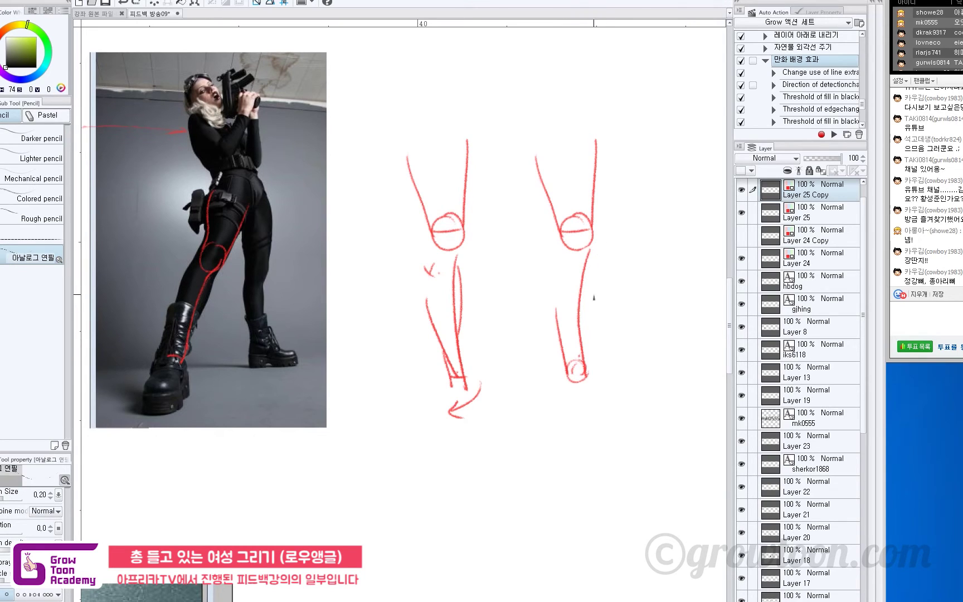
Step: Complete the second study's lower leg with bulging contours on both sides, joined to the knee and ankle
{"action": "left_click_drag", "start_coordinate": [592, 296], "coordinate": [582, 358]}
{"action": "left_click_drag", "start_coordinate": [559, 261], "coordinate": [555, 299]}
{"action": "key", "text": "ctrl+z"}
{"action": "left_click_drag", "start_coordinate": [561, 241], "coordinate": [556, 312]}
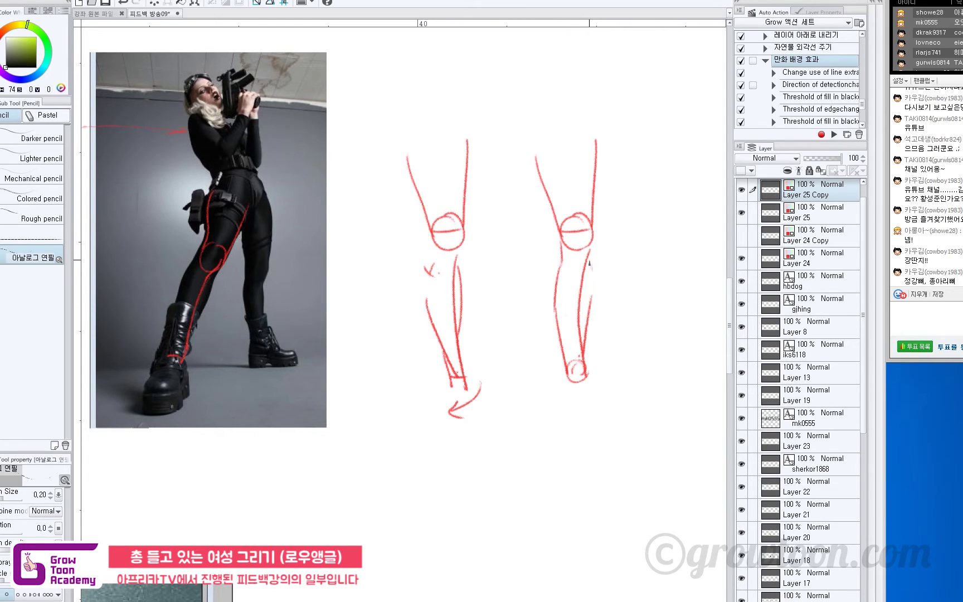
{"action": "left_click_drag", "start_coordinate": [589, 263], "coordinate": [592, 292]}
{"action": "mouse_move", "coordinate": [574, 358]}
{"action": "left_mouse_down"}
{"action": "mouse_move", "coordinate": [568, 368]}
{"action": "mouse_move", "coordinate": [583, 389]}
{"action": "left_mouse_up"}
Step: Draw a front-facing foot on the first leg study and a heel circle with an angled foot on the second
{"action": "mouse_move", "coordinate": [466, 383]}
{"action": "left_mouse_down"}
{"action": "mouse_move", "coordinate": [478, 413]}
{"action": "mouse_move", "coordinate": [440, 415]}
{"action": "mouse_move", "coordinate": [480, 418]}
{"action": "mouse_move", "coordinate": [462, 423]}
{"action": "mouse_move", "coordinate": [473, 416]}
{"action": "left_mouse_up"}
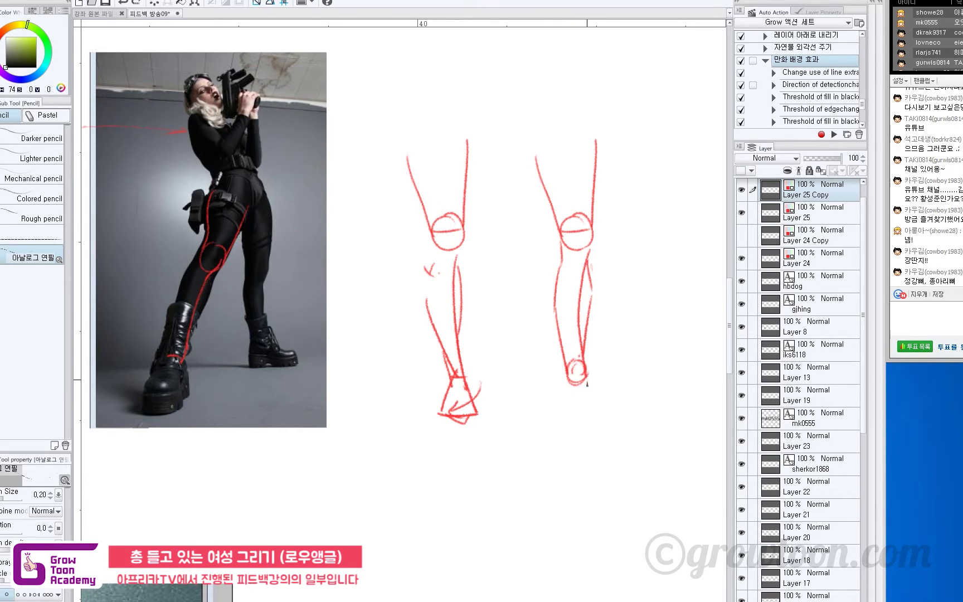
{"action": "mouse_move", "coordinate": [586, 375]}
{"action": "left_mouse_down"}
{"action": "mouse_move", "coordinate": [569, 380]}
{"action": "mouse_move", "coordinate": [585, 380]}
{"action": "mouse_move", "coordinate": [591, 393]}
{"action": "mouse_move", "coordinate": [583, 379]}
{"action": "mouse_move", "coordinate": [589, 394]}
{"action": "mouse_move", "coordinate": [583, 385]}
{"action": "mouse_move", "coordinate": [564, 424]}
{"action": "mouse_move", "coordinate": [579, 416]}
{"action": "mouse_move", "coordinate": [547, 410]}
{"action": "left_mouse_up"}
{"action": "key", "text": "ctrl+z"}
{"action": "key", "text": "ctrl+z"}
{"action": "key", "text": "ctrl+z"}
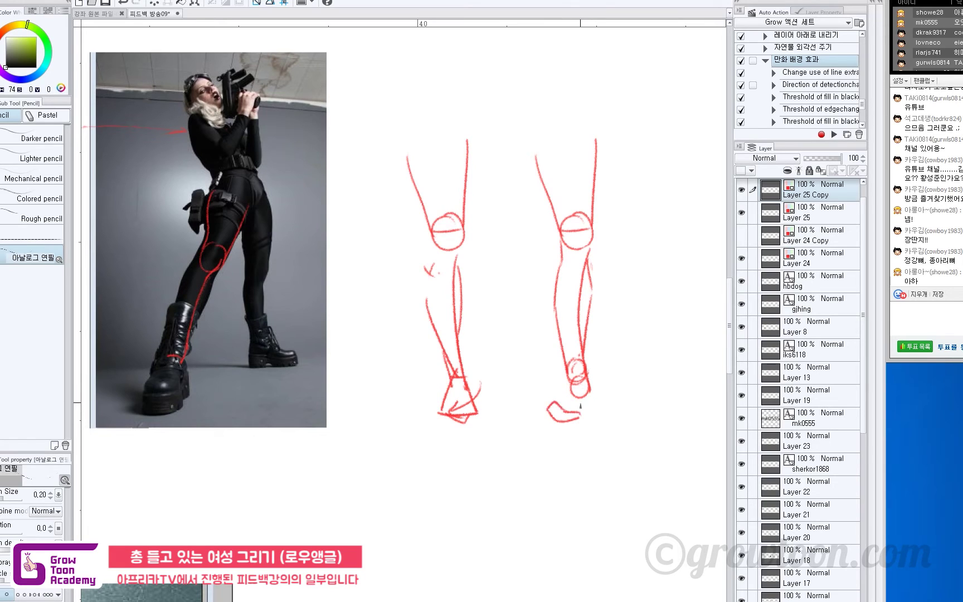
{"action": "left_click_drag", "start_coordinate": [569, 373], "coordinate": [544, 413]}
{"action": "mouse_move", "coordinate": [541, 426]}
{"action": "left_mouse_down"}
{"action": "mouse_move", "coordinate": [570, 424]}
{"action": "mouse_move", "coordinate": [541, 426]}
{"action": "left_mouse_up"}
{"action": "mouse_move", "coordinate": [586, 285]}
{"action": "left_mouse_down"}
{"action": "mouse_move", "coordinate": [596, 324]}
{"action": "mouse_move", "coordinate": [592, 279]}
{"action": "left_mouse_up"}
{"action": "key", "text": "ctrl+z"}
{"action": "key", "text": "ctrl+z"}
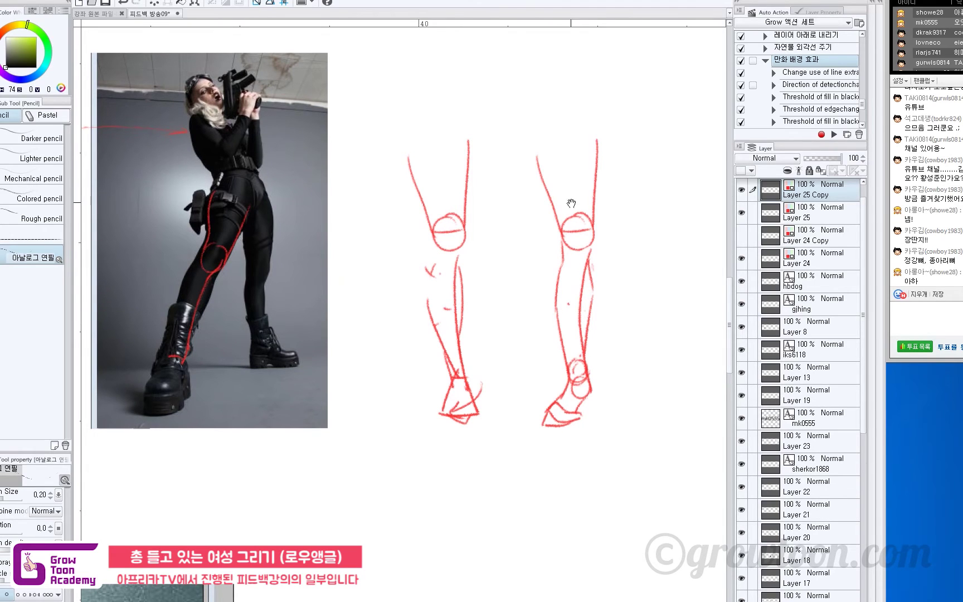
Step: Switch to Layer 25 and erase the traced lower-leg line below the knee circle on the reference photo
{"action": "left_click_drag", "start_coordinate": [571, 204], "coordinate": [573, 189]}
{"action": "left_click_drag", "start_coordinate": [498, 341], "coordinate": [586, 290]}
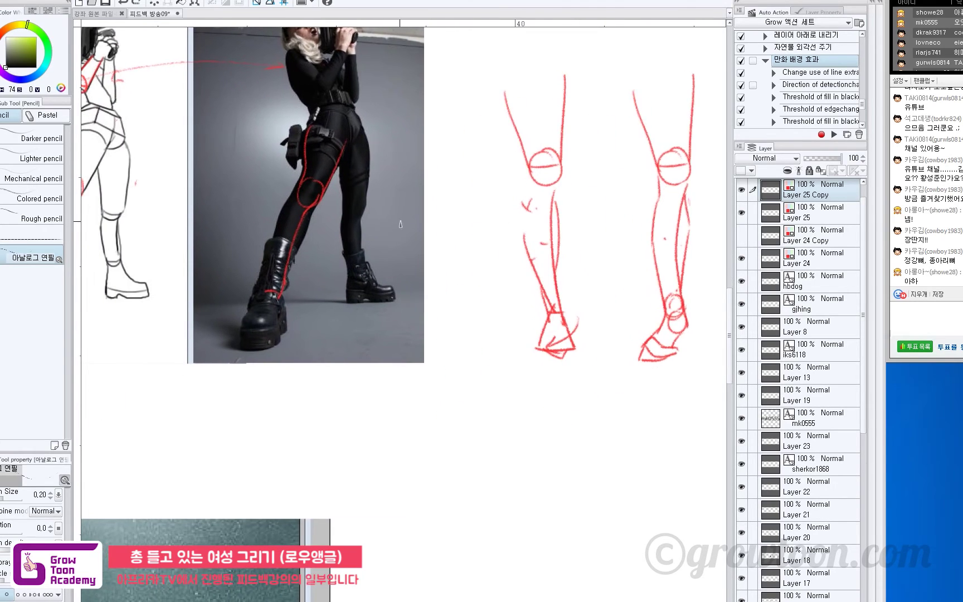
{"action": "left_click_drag", "start_coordinate": [394, 304], "coordinate": [485, 334]}
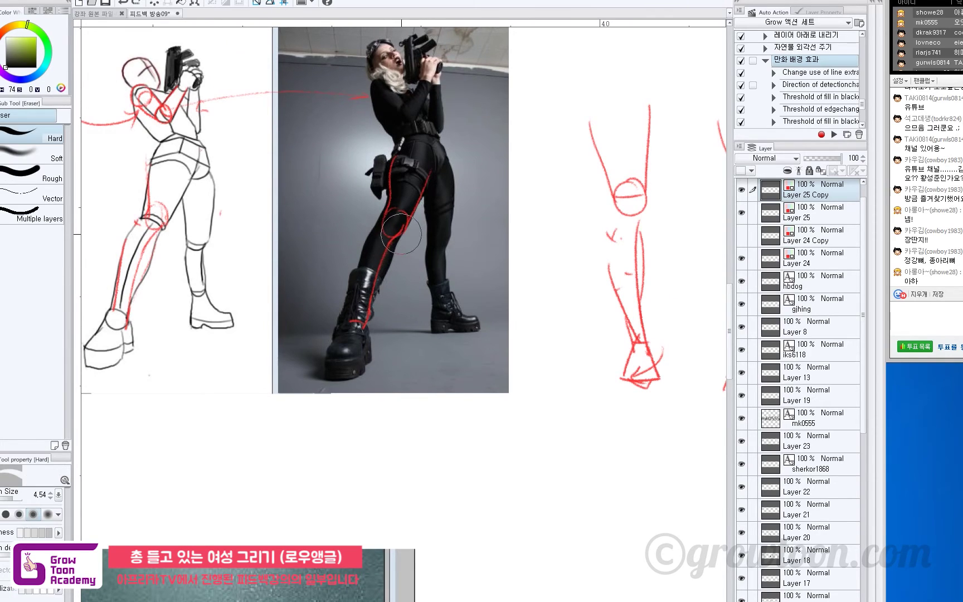
{"action": "left_click", "coordinate": [367, 291], "text": "ctrl+shift"}
{"action": "key", "text": "e"}
{"action": "mouse_move", "coordinate": [401, 230]}
{"action": "left_mouse_down"}
{"action": "mouse_move", "coordinate": [364, 325]}
{"action": "mouse_move", "coordinate": [389, 242]}
{"action": "mouse_move", "coordinate": [412, 223]}
{"action": "mouse_move", "coordinate": [392, 246]}
{"action": "mouse_move", "coordinate": [368, 324]}
{"action": "left_mouse_up"}
{"action": "key", "text": "p"}
{"action": "key", "text": "p"}
{"action": "key", "text": "ctrl+z"}
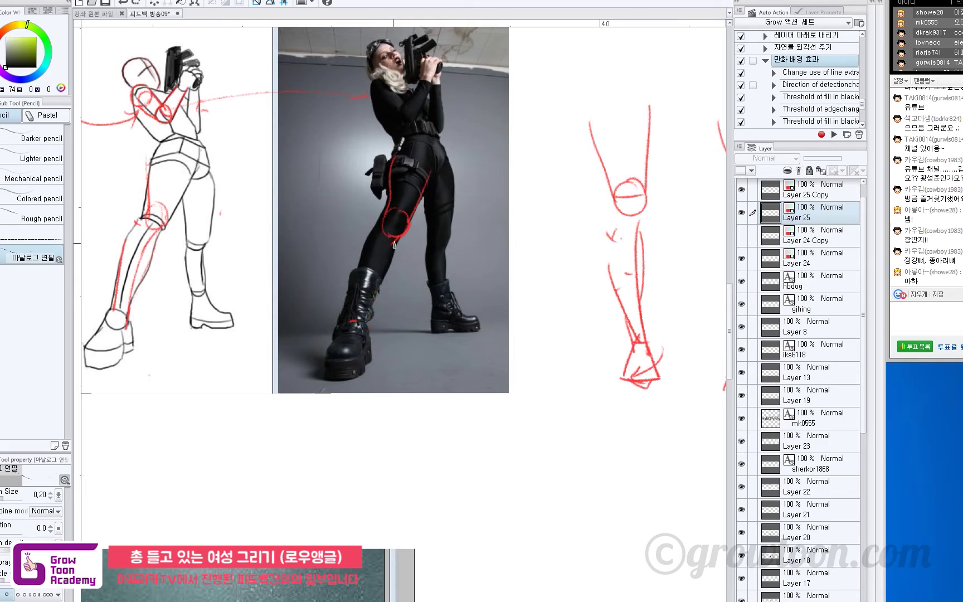
Step: Retrace both lower-leg contours on the reference photo from the knee down to an ankle circle inside the boot
{"action": "left_click_drag", "start_coordinate": [398, 238], "coordinate": [367, 324]}
{"action": "mouse_move", "coordinate": [363, 245]}
{"action": "left_mouse_down"}
{"action": "mouse_move", "coordinate": [345, 334]}
{"action": "mouse_move", "coordinate": [350, 317]}
{"action": "mouse_move", "coordinate": [368, 329]}
{"action": "left_mouse_up"}
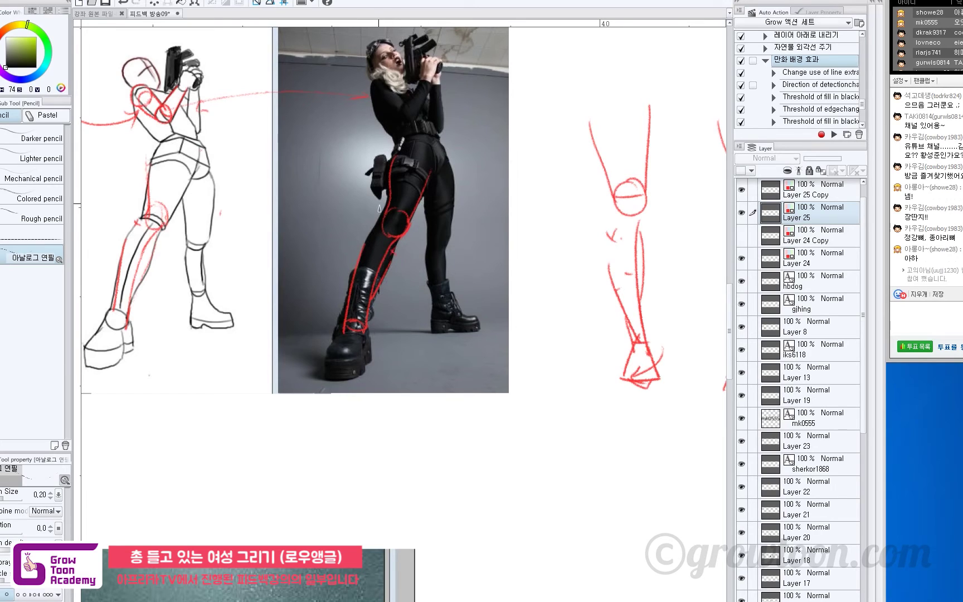
{"action": "left_click_drag", "start_coordinate": [341, 286], "coordinate": [344, 279]}
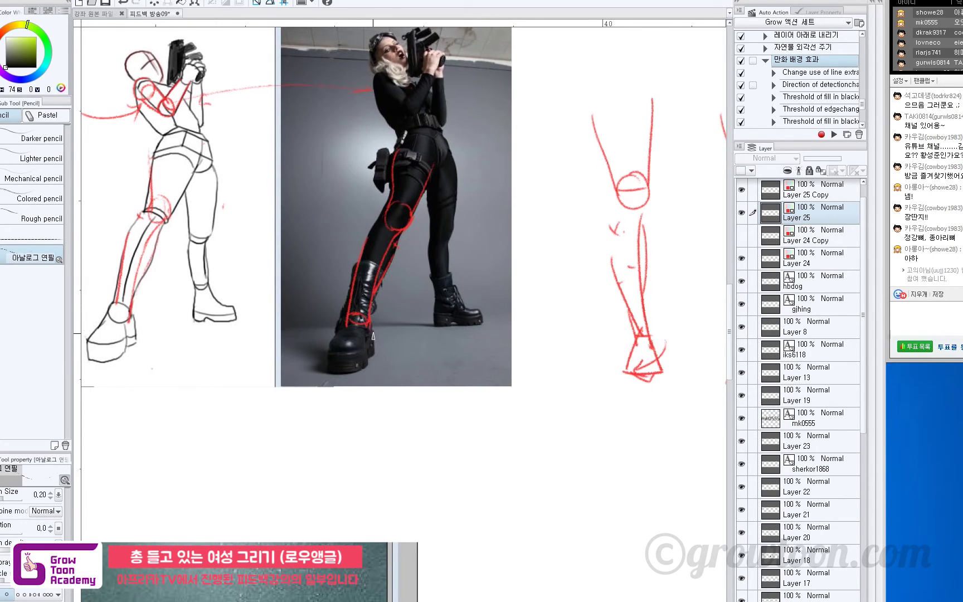
Step: Trace the front foot's instep and toe outline from the ankle circle inside the boot on the reference photo
{"action": "mouse_move", "coordinate": [348, 322]}
{"action": "left_mouse_down"}
{"action": "mouse_move", "coordinate": [354, 337]}
{"action": "mouse_move", "coordinate": [352, 320]}
{"action": "mouse_move", "coordinate": [376, 319]}
{"action": "mouse_move", "coordinate": [346, 323]}
{"action": "left_mouse_up"}
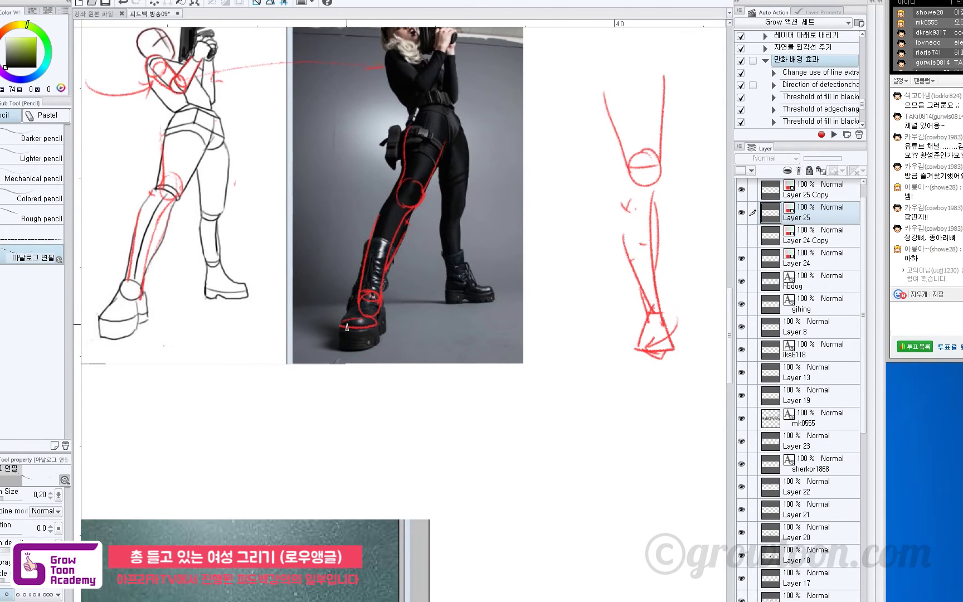
{"action": "left_click_drag", "start_coordinate": [361, 281], "coordinate": [341, 324]}
{"action": "key", "text": "ctrl+z"}
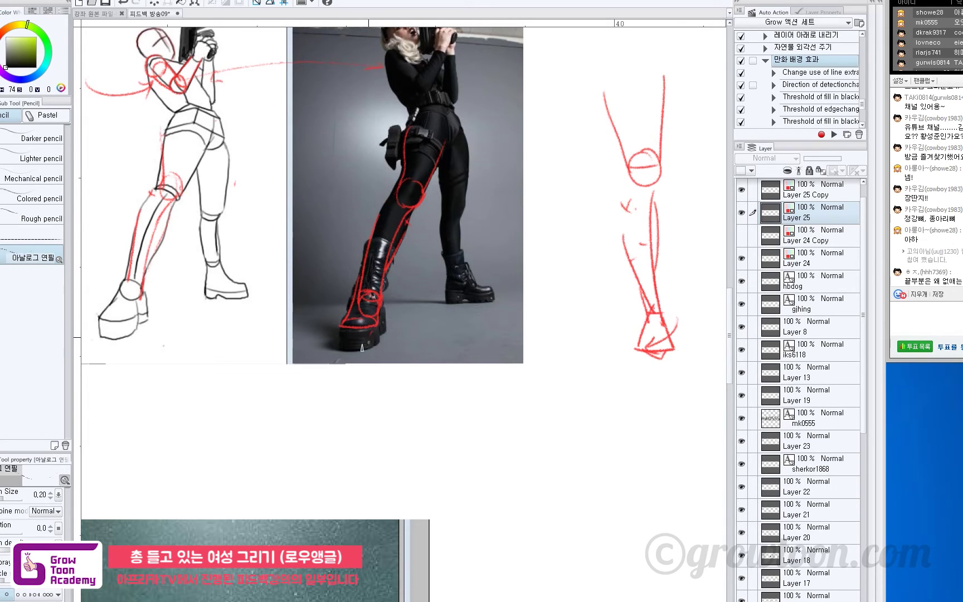
{"action": "left_click_drag", "start_coordinate": [431, 289], "coordinate": [415, 334]}
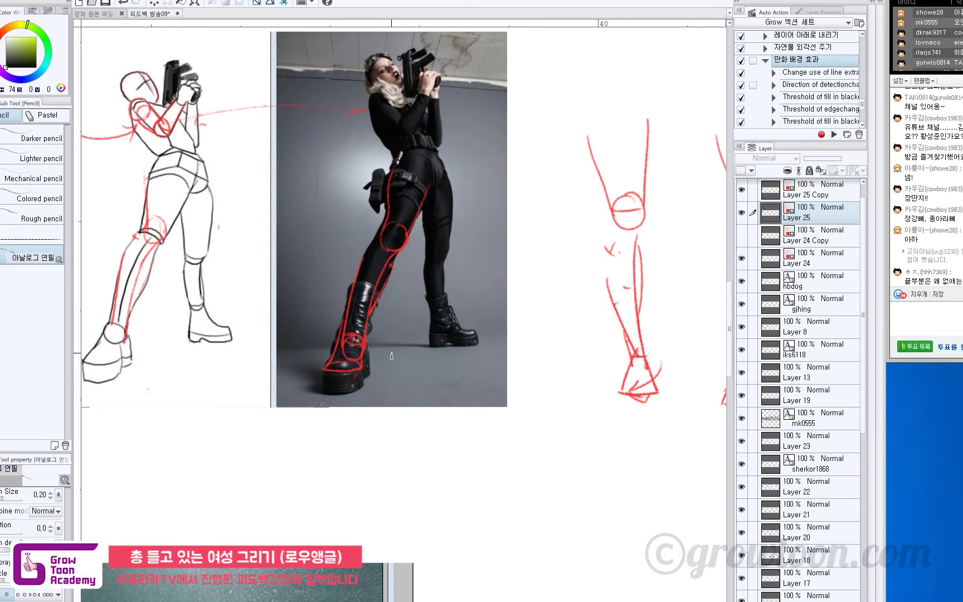
{"action": "left_click_drag", "start_coordinate": [621, 216], "coordinate": [608, 220]}
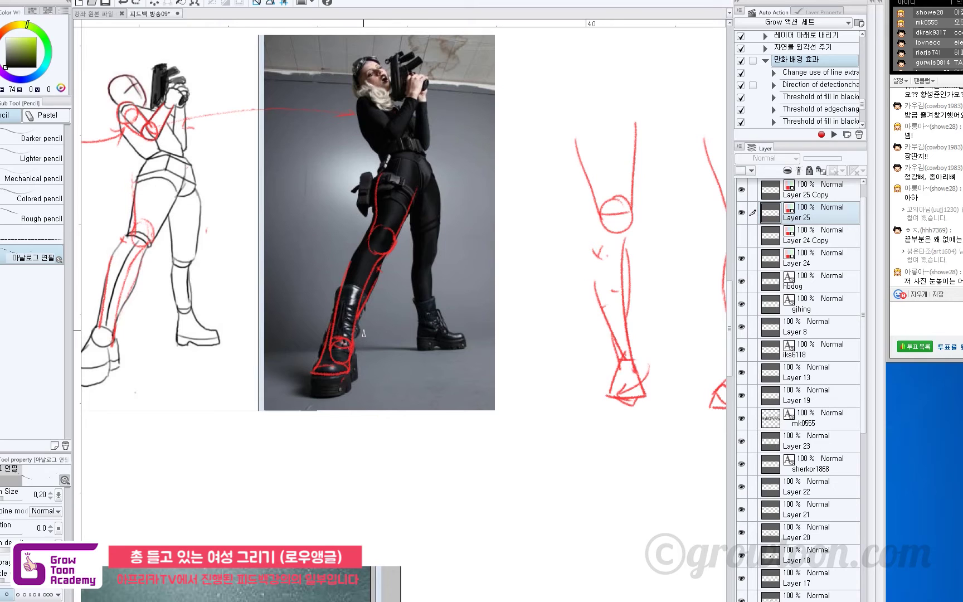
Step: Try freehand horizontal eye-level lines across the reference photo at about the height of the boots
{"action": "left_click_drag", "start_coordinate": [374, 303], "coordinate": [385, 280]}
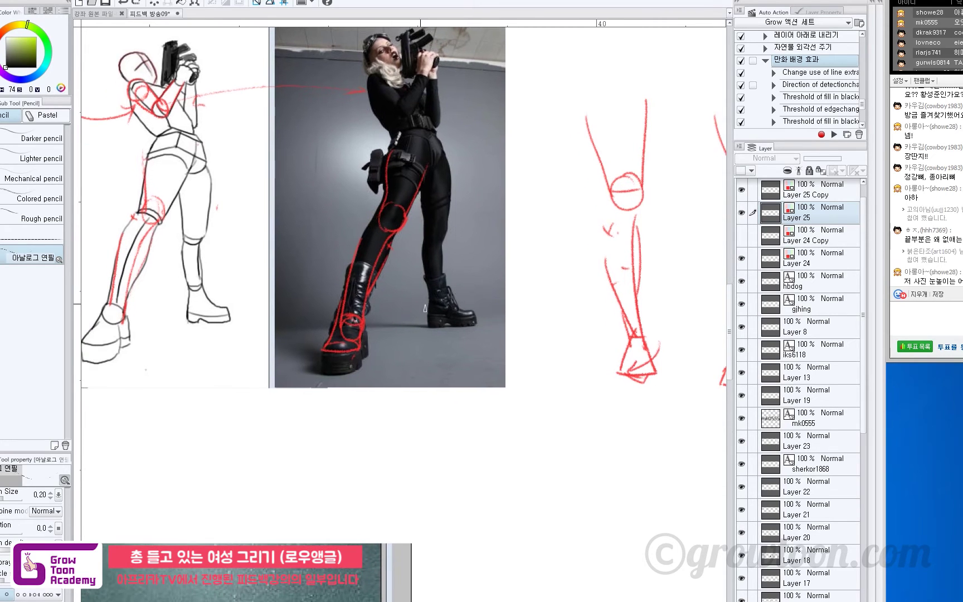
{"action": "left_click_drag", "start_coordinate": [335, 357], "coordinate": [345, 356]}
{"action": "left_click_drag", "start_coordinate": [396, 282], "coordinate": [392, 319]}
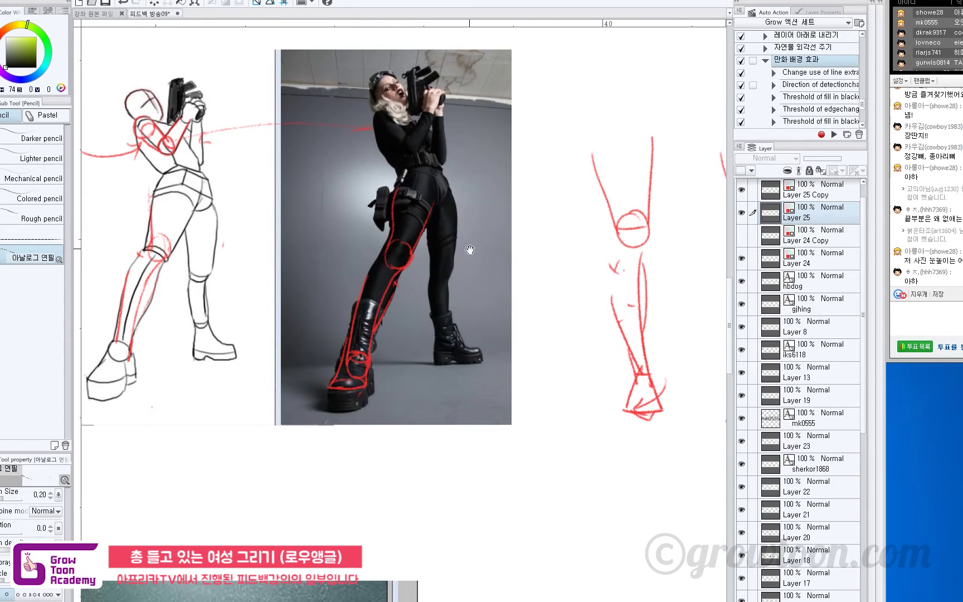
{"action": "left_click_drag", "start_coordinate": [470, 250], "coordinate": [472, 251]}
{"action": "left_click_drag", "start_coordinate": [247, 344], "coordinate": [586, 336]}
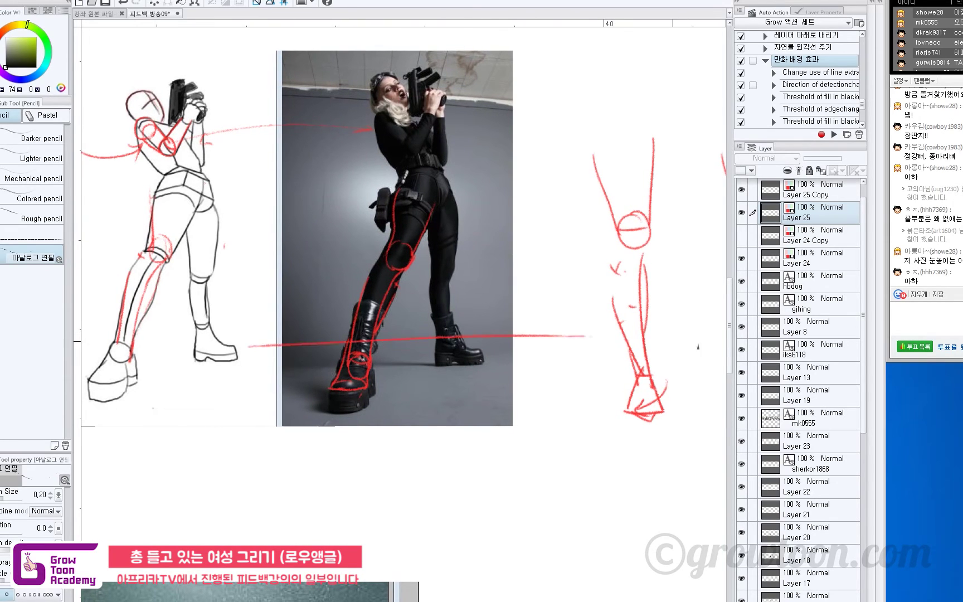
{"action": "key", "text": "ctrl+z"}
{"action": "left_click_drag", "start_coordinate": [210, 335], "coordinate": [834, 378]}
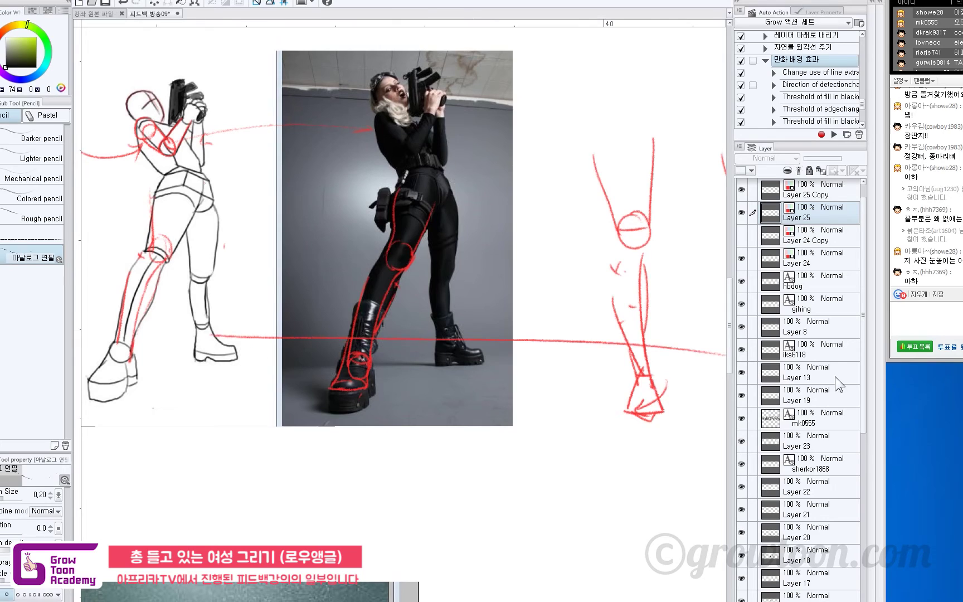
{"action": "key", "text": "ctrl+z"}
{"action": "left_click_drag", "start_coordinate": [668, 246], "coordinate": [602, 215]}
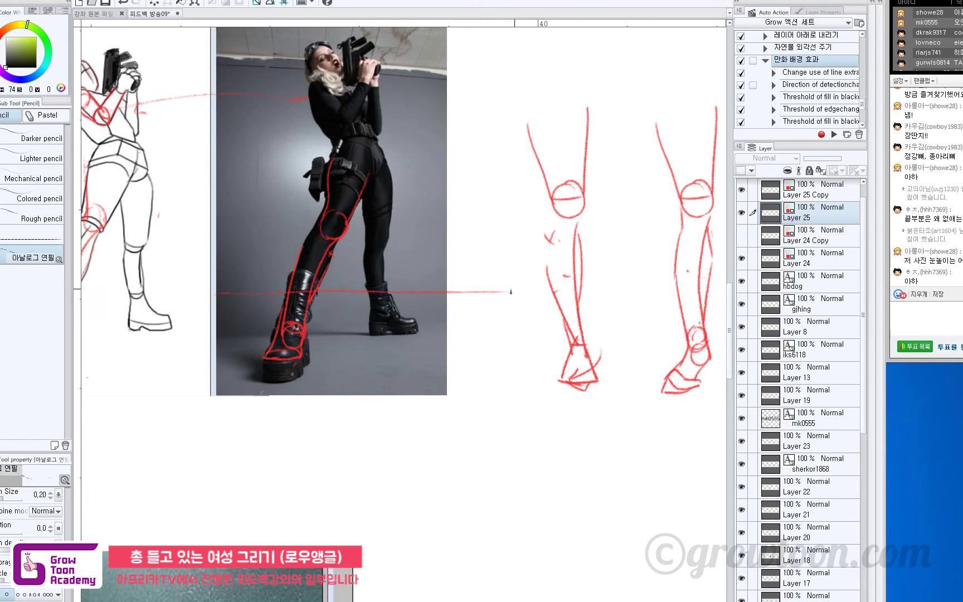
{"action": "left_click_drag", "start_coordinate": [589, 198], "coordinate": [414, 457]}
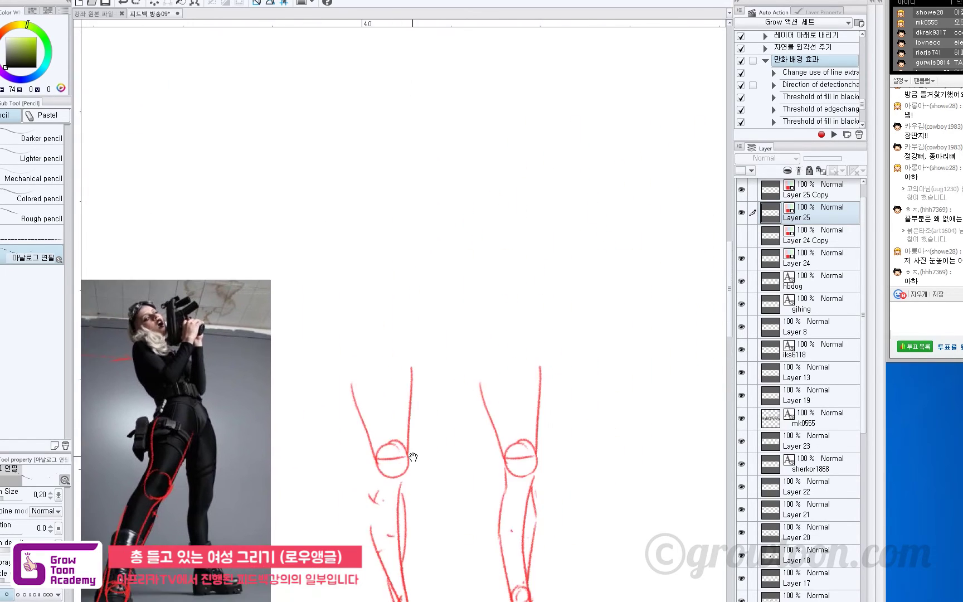
{"action": "left_click_drag", "start_coordinate": [446, 385], "coordinate": [394, 557]}
{"action": "mouse_move", "coordinate": [390, 341]}
{"action": "left_mouse_down"}
{"action": "mouse_move", "coordinate": [388, 482]}
{"action": "mouse_move", "coordinate": [438, 425]}
{"action": "mouse_move", "coordinate": [430, 271]}
{"action": "left_mouse_up"}
{"action": "left_click_drag", "start_coordinate": [411, 488], "coordinate": [460, 292]}
{"action": "left_click_drag", "start_coordinate": [411, 392], "coordinate": [535, 254]}
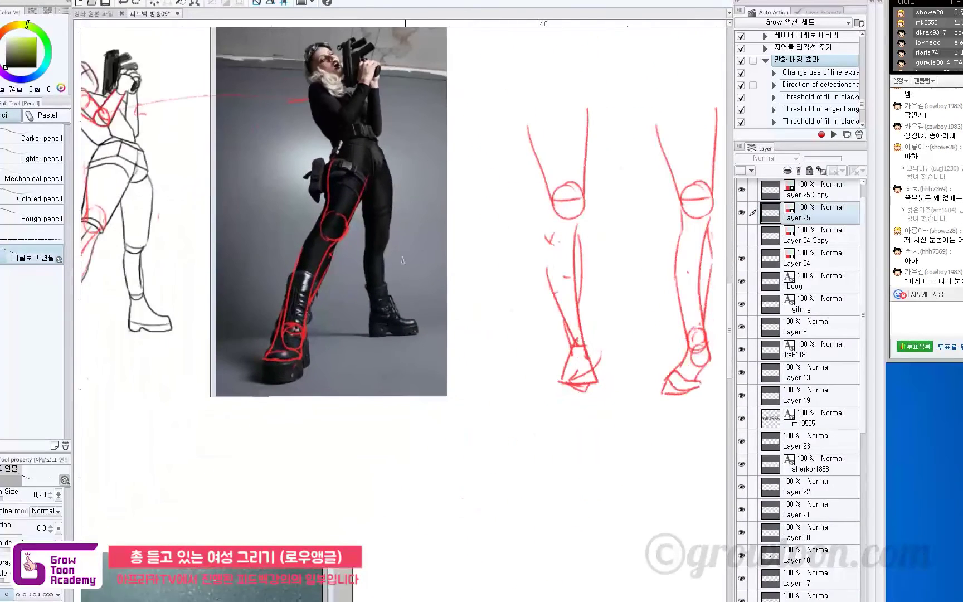
Step: Mark the back ankle with a dot and rule a straight horizontal eye-level line across both boots on the photo
{"action": "left_click_drag", "start_coordinate": [378, 305], "coordinate": [381, 351]}
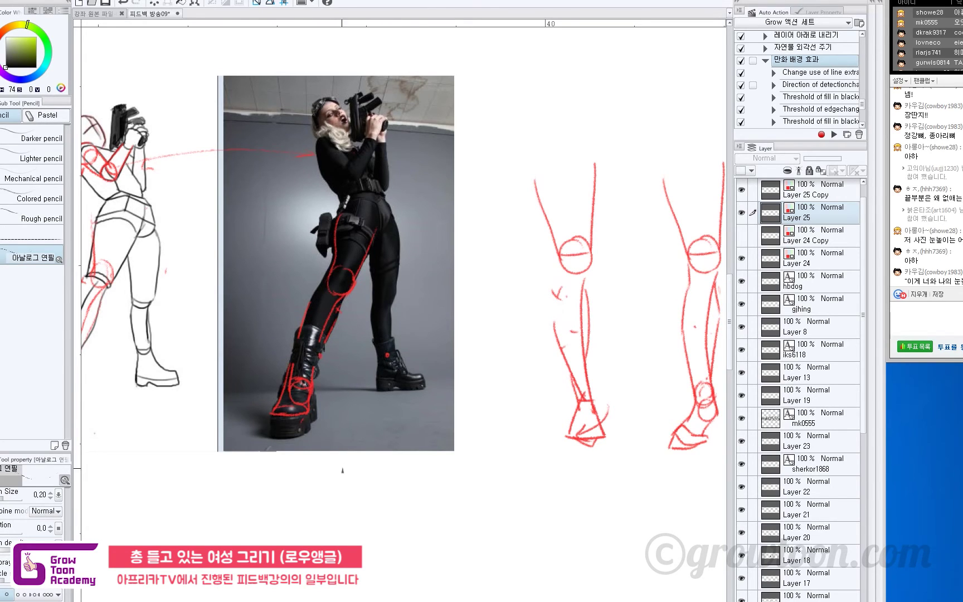
{"action": "key", "text": "u"}
{"action": "left_click_drag", "start_coordinate": [487, 351], "coordinate": [195, 352]}
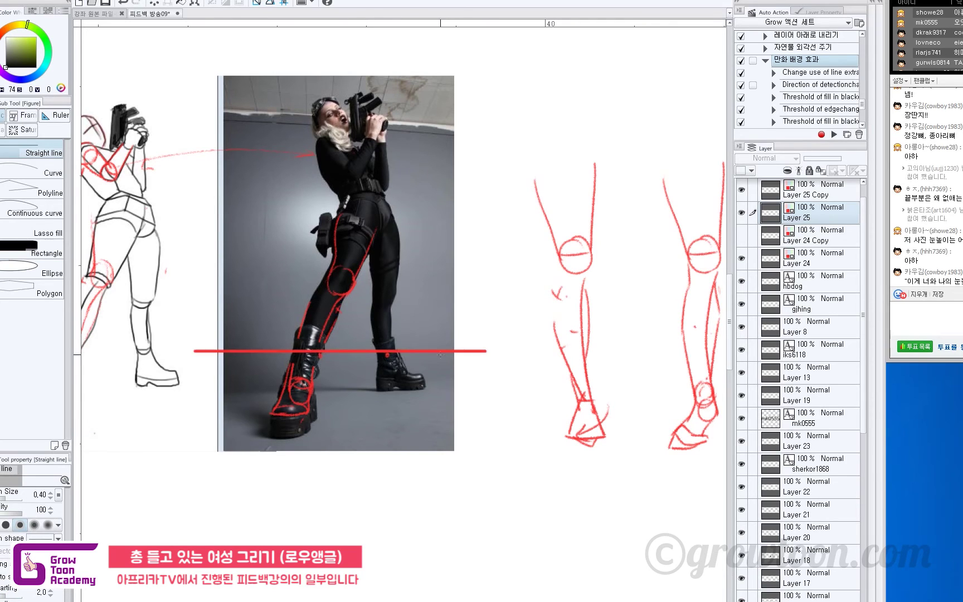
{"action": "key", "text": "ctrl+z"}
{"action": "mouse_move", "coordinate": [483, 358]}
{"action": "left_mouse_down"}
{"action": "mouse_move", "coordinate": [190, 360]}
{"action": "mouse_move", "coordinate": [476, 357]}
{"action": "mouse_move", "coordinate": [212, 354]}
{"action": "left_mouse_up"}
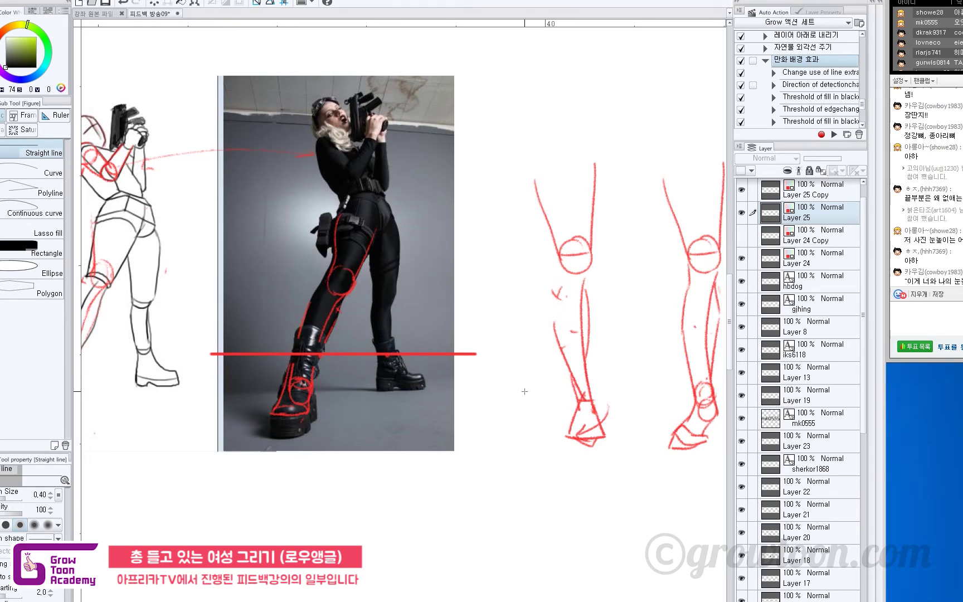
{"action": "key", "text": "p"}
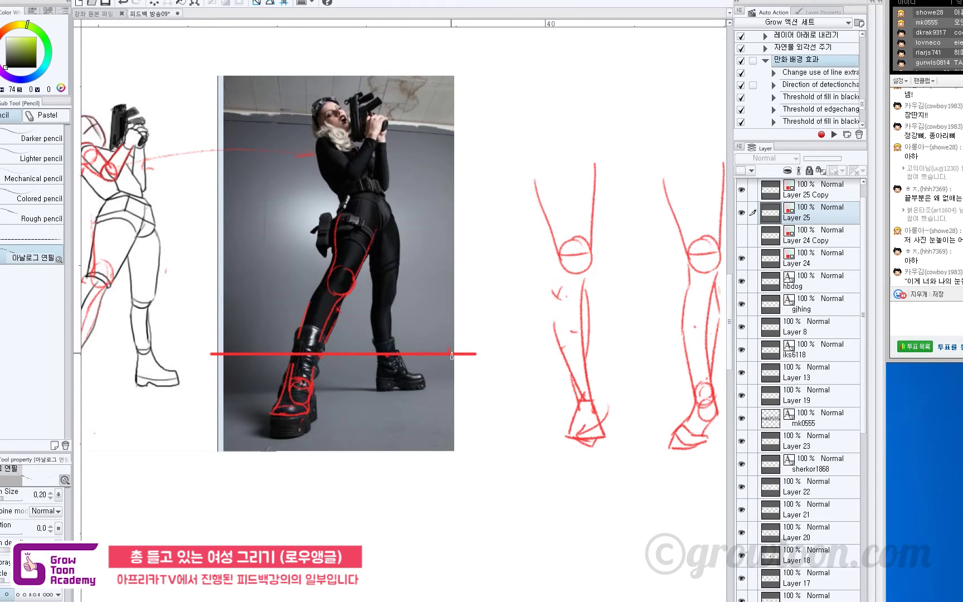
Step: Mark the toe of the back boot and the sole of the front boot with red dots on the photo
{"action": "left_click_drag", "start_coordinate": [388, 416], "coordinate": [406, 399]}
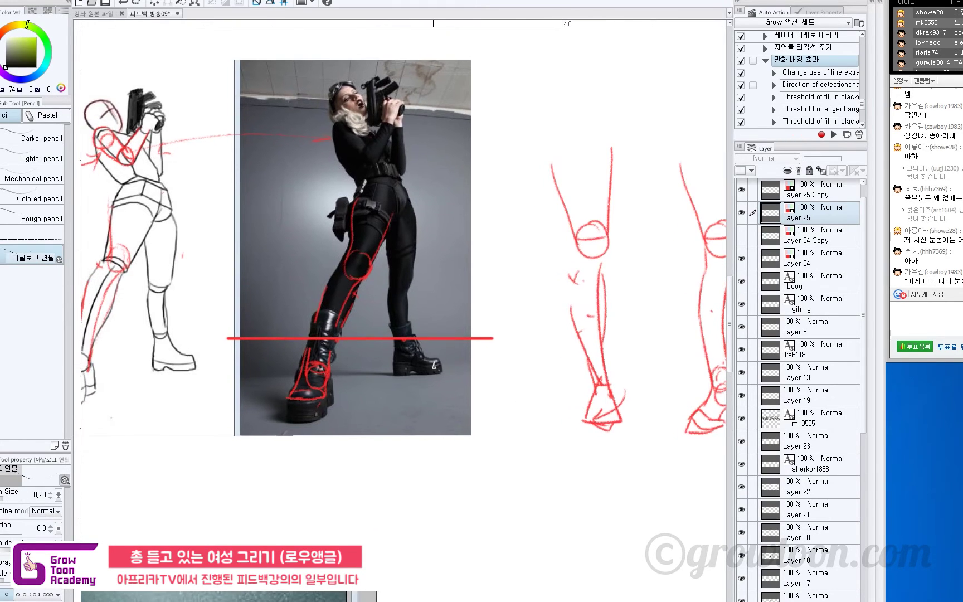
{"action": "key", "text": "u"}
{"action": "left_click_drag", "start_coordinate": [437, 364], "coordinate": [442, 363]}
{"action": "key", "text": "p"}
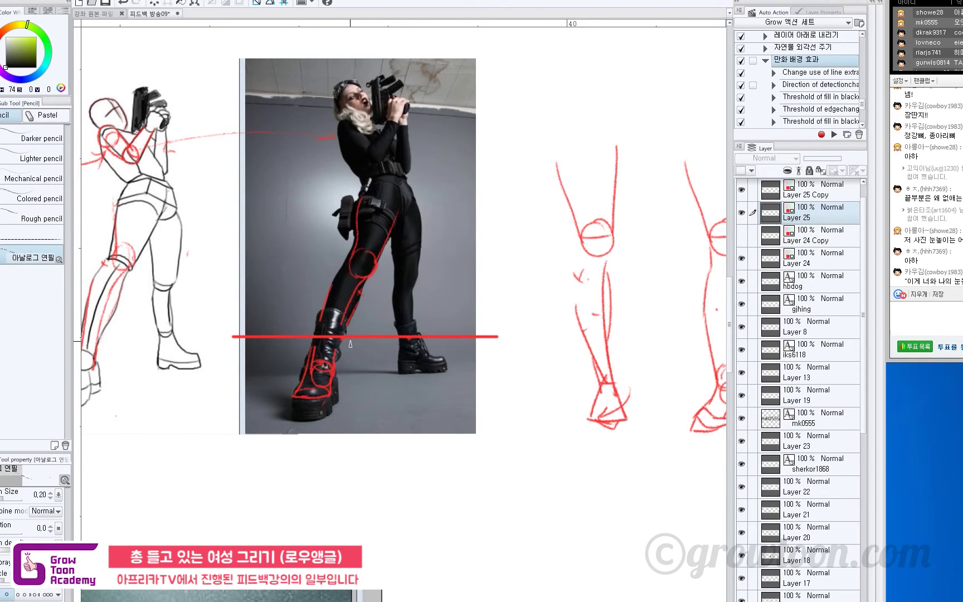
{"action": "left_click_drag", "start_coordinate": [441, 350], "coordinate": [443, 347]}
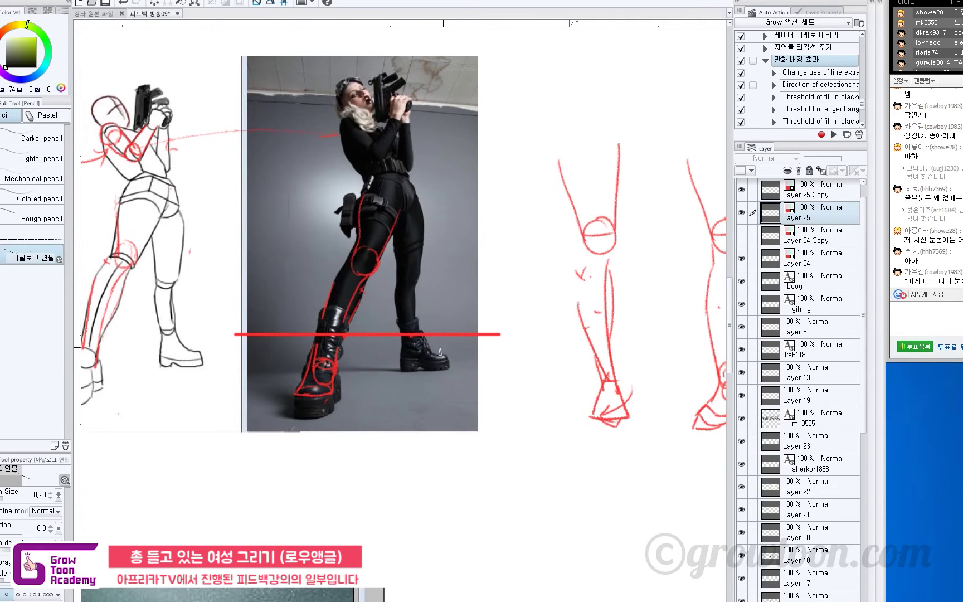
{"action": "left_click", "coordinate": [308, 417]}
Step: Try perspective lines from the front boot's sole to the back boot, rising toward the eye level
{"action": "key", "text": "u"}
{"action": "mouse_move", "coordinate": [301, 419]}
{"action": "left_mouse_down"}
{"action": "mouse_move", "coordinate": [516, 326]}
{"action": "mouse_move", "coordinate": [517, 341]}
{"action": "left_mouse_up"}
{"action": "key", "text": "p"}
{"action": "mouse_move", "coordinate": [354, 414]}
{"action": "left_mouse_down"}
{"action": "mouse_move", "coordinate": [508, 349]}
{"action": "mouse_move", "coordinate": [494, 363]}
{"action": "left_mouse_up"}
{"action": "key", "text": "ctrl+z"}
{"action": "key", "text": "ctrl+z"}
{"action": "key", "text": "ctrl+z"}
Step: Mark both ends of the woman's waist with red dots and try straight perspective lines slanting down through them
{"action": "mouse_move", "coordinate": [420, 209]}
{"action": "left_mouse_down"}
{"action": "mouse_move", "coordinate": [432, 242]}
{"action": "mouse_move", "coordinate": [406, 208]}
{"action": "left_mouse_up"}
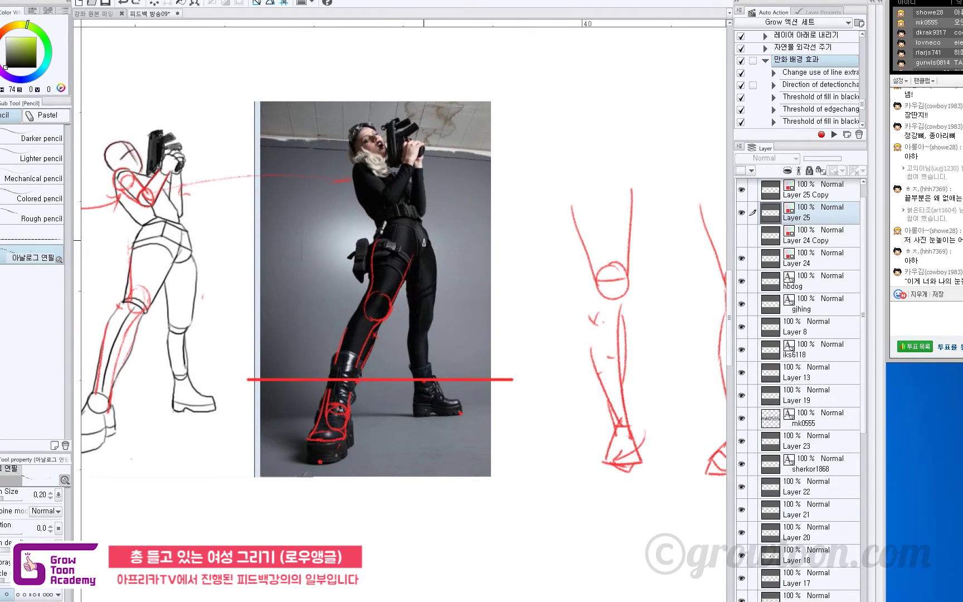
{"action": "left_click", "coordinate": [393, 204]}
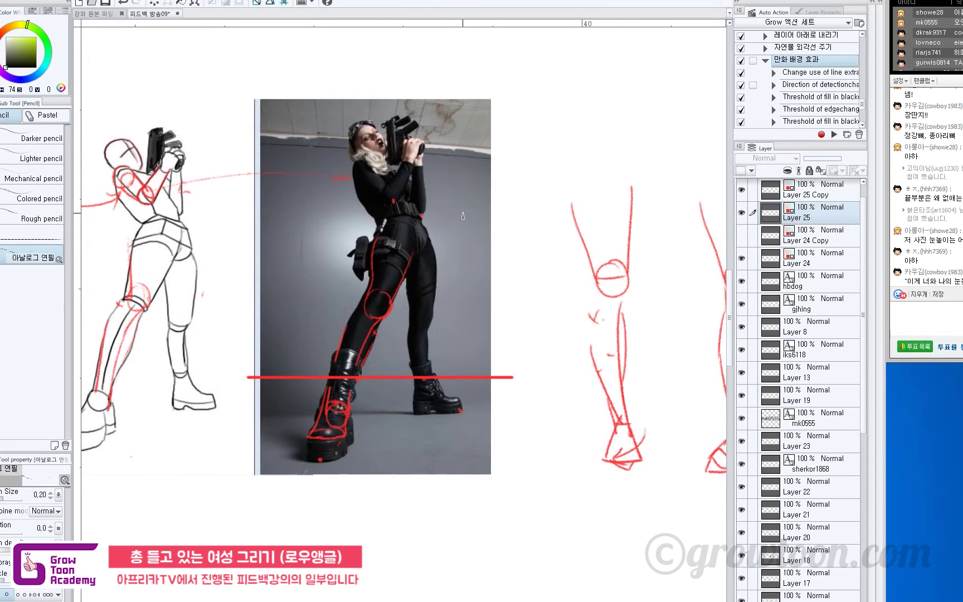
{"action": "key", "text": "u"}
{"action": "left_click_drag", "start_coordinate": [387, 193], "coordinate": [567, 316]}
{"action": "key", "text": "ctrl+z"}
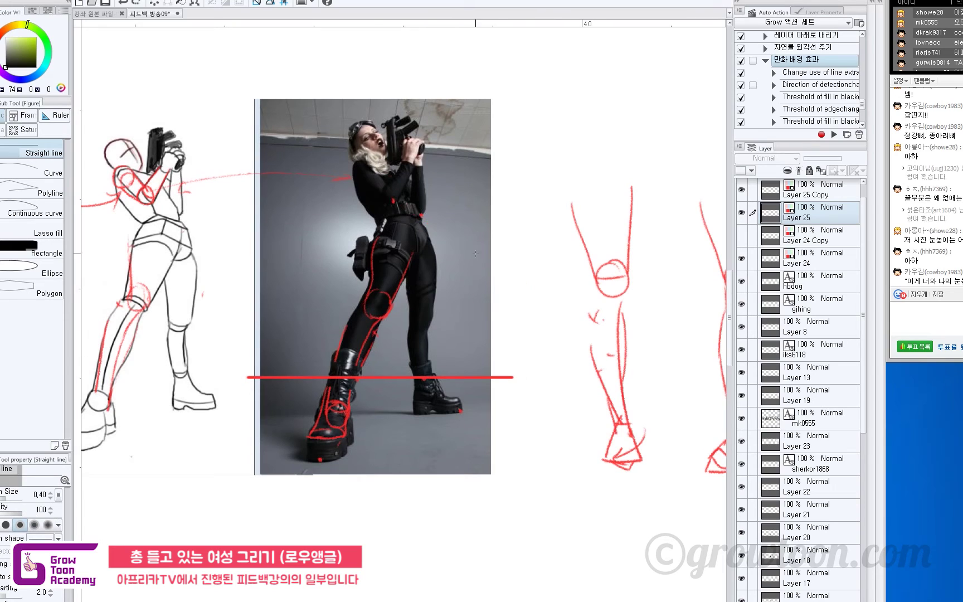
{"action": "left_click_drag", "start_coordinate": [374, 193], "coordinate": [523, 274]}
{"action": "key", "text": "ctrl+z"}
{"action": "key", "text": "p"}
Step: Try an additional horizontal comparison line just above the straight eye-level line on the photo
{"action": "left_click_drag", "start_coordinate": [506, 311], "coordinate": [511, 307]}
{"action": "key", "text": "u"}
{"action": "mouse_move", "coordinate": [549, 366]}
{"action": "left_mouse_down"}
{"action": "mouse_move", "coordinate": [159, 366]}
{"action": "mouse_move", "coordinate": [596, 354]}
{"action": "left_mouse_up"}
{"action": "key", "text": "ctrl+z"}
{"action": "key", "text": "p"}
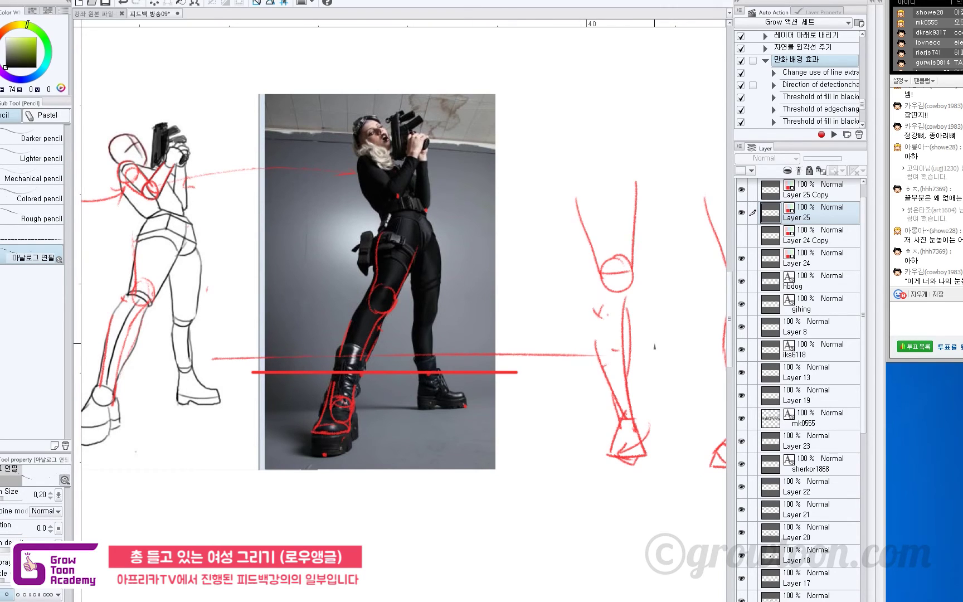
{"action": "key", "text": "ctrl+z"}
Step: Mark both sides of the pelvis with red dots below the belt and try a straight perspective line through them
{"action": "left_click_drag", "start_coordinate": [445, 237], "coordinate": [445, 235]}
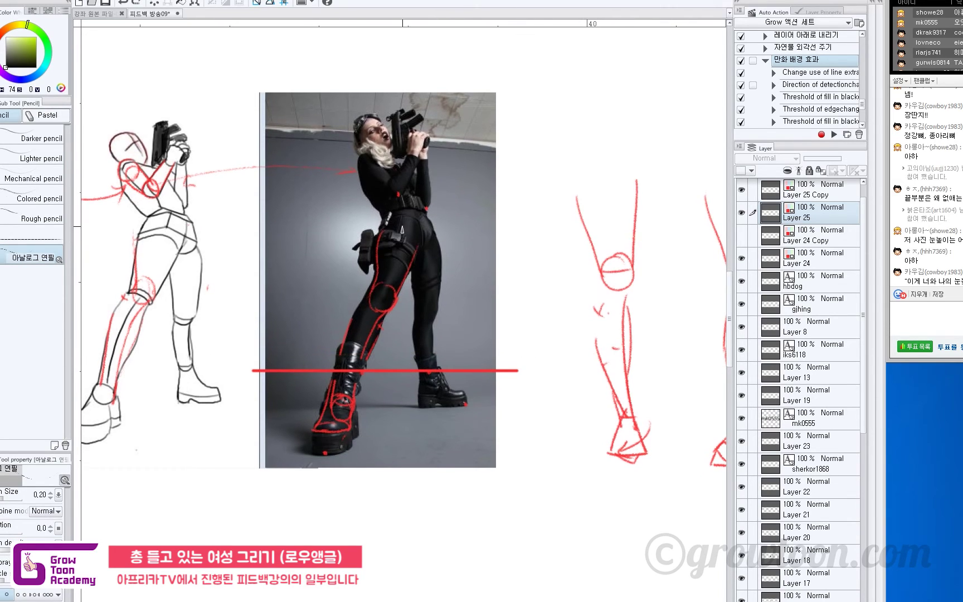
{"action": "left_click", "coordinate": [430, 222]}
{"action": "left_click", "coordinate": [408, 213]}
{"action": "left_click_drag", "start_coordinate": [447, 238], "coordinate": [447, 238]}
{"action": "key", "text": "u"}
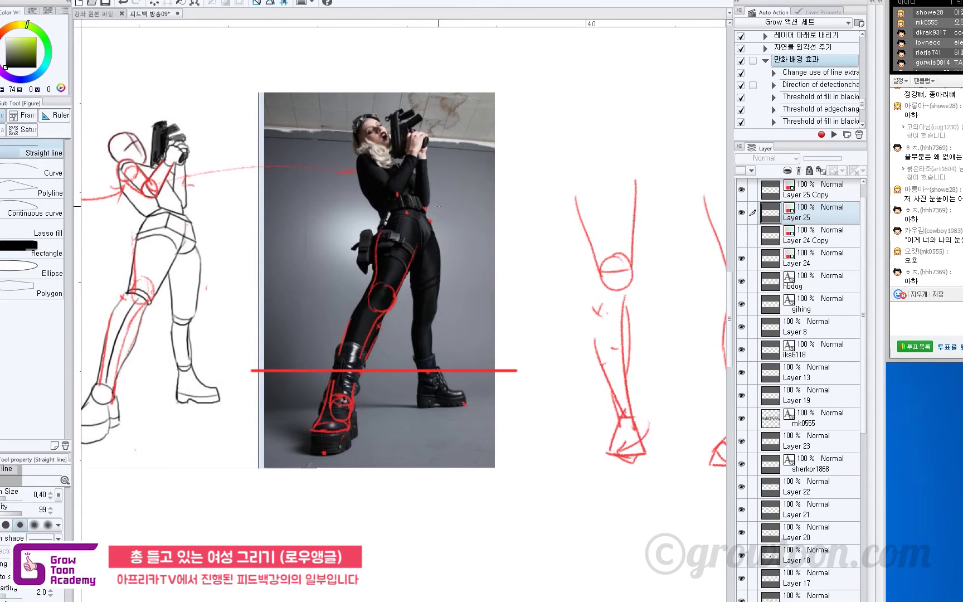
{"action": "left_click_drag", "start_coordinate": [391, 208], "coordinate": [508, 247]}
{"action": "key", "text": "ctrl+z"}
{"action": "key", "text": "p"}
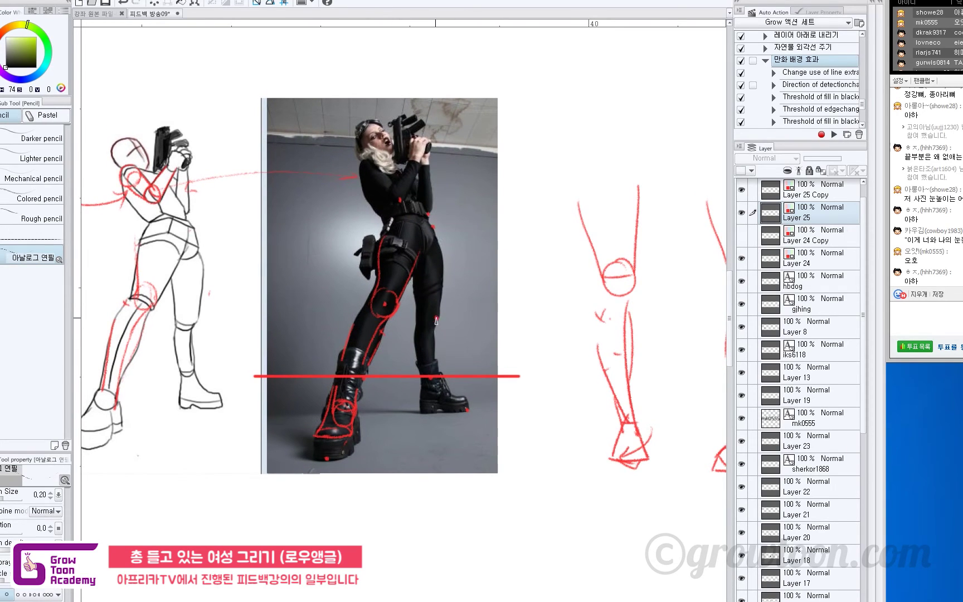
Step: Mark both knees with red dots and try a straight perspective line from the front knee to the back knee
{"action": "key", "text": "u"}
{"action": "left_click_drag", "start_coordinate": [377, 303], "coordinate": [473, 321]}
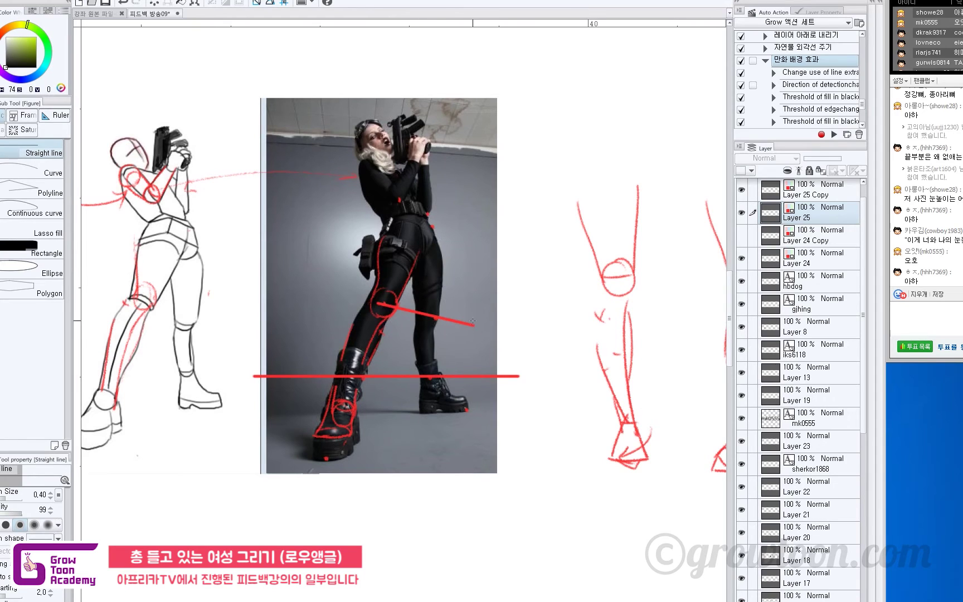
{"action": "key", "text": "ctrl+z"}
{"action": "key", "text": "p"}
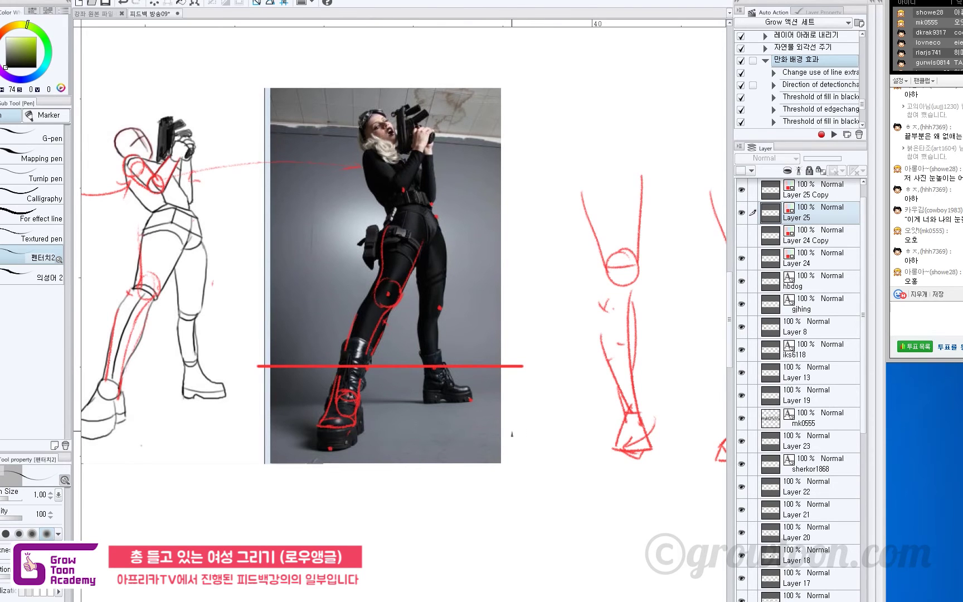
Step: Bring the kneeling man's reference photo with its torso and pelvis boxes into view for a perspective comparison
{"action": "mouse_move", "coordinate": [464, 321]}
{"action": "left_mouse_down"}
{"action": "mouse_move", "coordinate": [534, 464]}
{"action": "mouse_move", "coordinate": [569, 494]}
{"action": "left_mouse_up"}
{"action": "key", "text": "ctrl+minus"}
{"action": "mouse_move", "coordinate": [413, 218]}
{"action": "left_mouse_down"}
{"action": "mouse_move", "coordinate": [449, 260]}
{"action": "mouse_move", "coordinate": [465, 568]}
{"action": "left_mouse_up"}
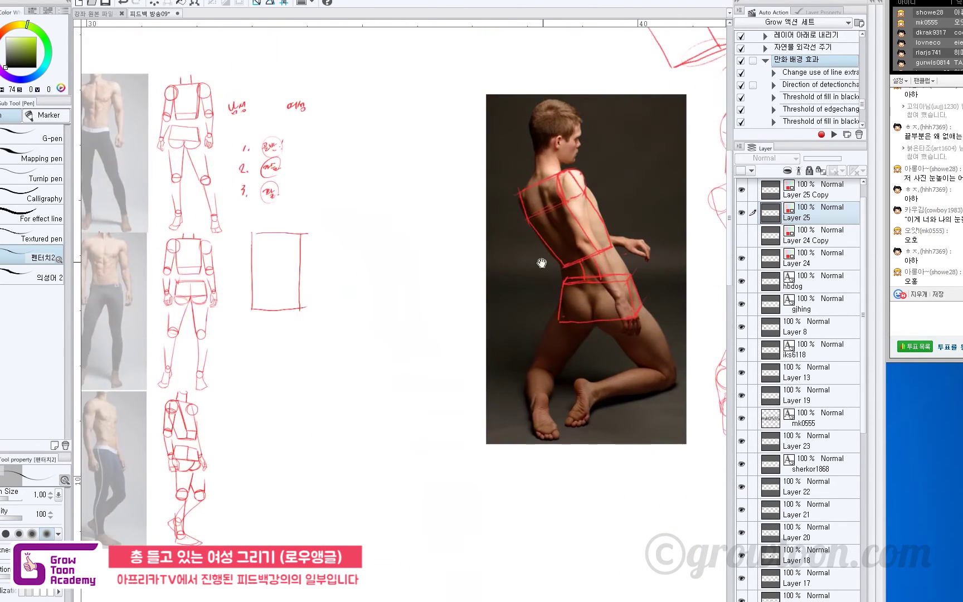
{"action": "mouse_move", "coordinate": [542, 262]}
{"action": "left_mouse_down"}
{"action": "mouse_move", "coordinate": [355, 362]}
{"action": "mouse_move", "coordinate": [314, 337]}
{"action": "left_mouse_up"}
{"action": "key", "text": "ctrl+plus"}
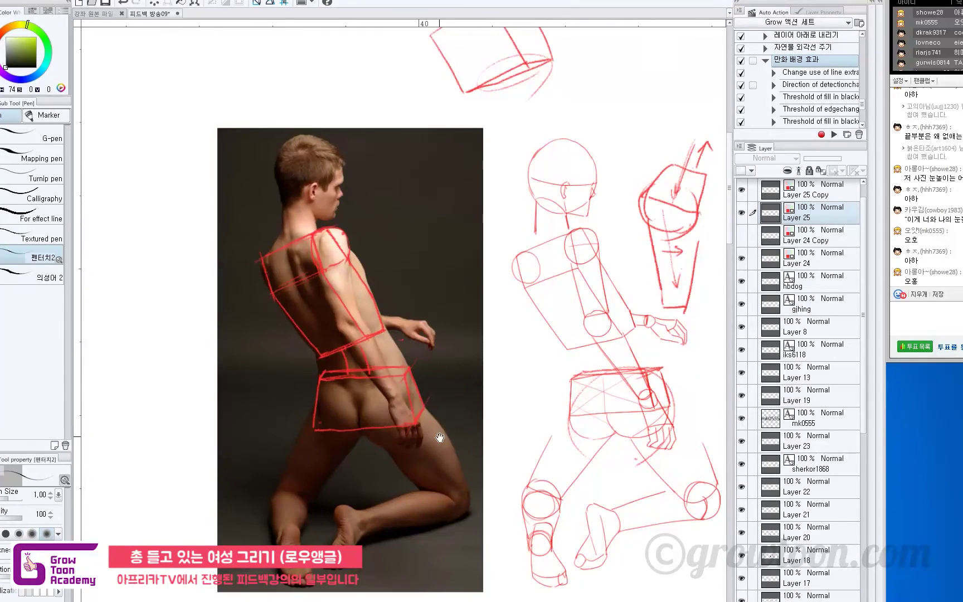
{"action": "left_click_drag", "start_coordinate": [440, 439], "coordinate": [504, 379]}
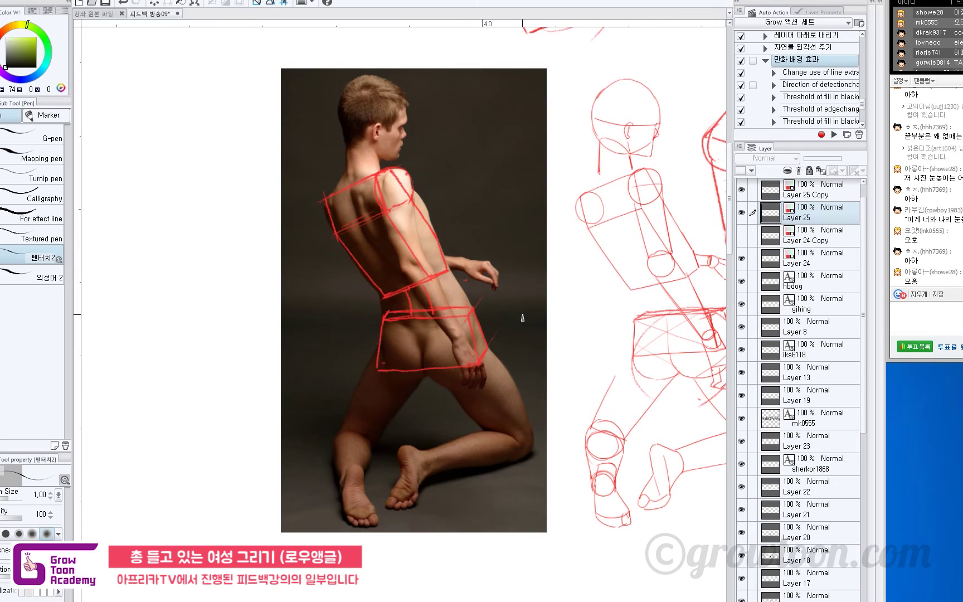
{"action": "left_click_drag", "start_coordinate": [502, 306], "coordinate": [461, 174]}
{"action": "key", "text": "e"}
{"action": "key", "text": "]"}
{"action": "key", "text": "]"}
{"action": "key", "text": "]"}
{"action": "left_click_drag", "start_coordinate": [448, 181], "coordinate": [520, 303]}
{"action": "key", "text": "p"}
{"action": "key", "text": "p"}
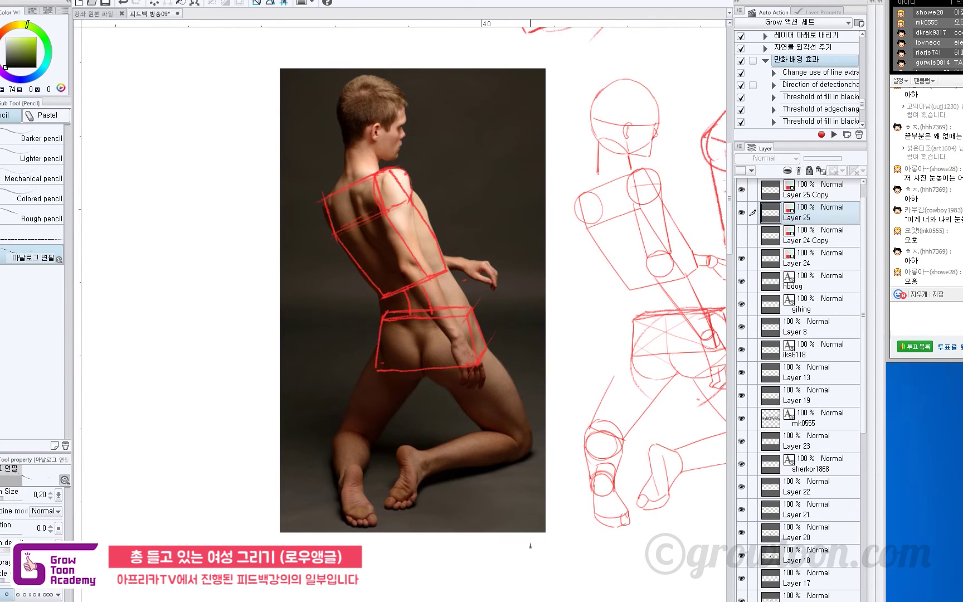
Step: Draw a wide red rectangle beside the existing tall one and cross its middle with a horizontal line
{"action": "scroll", "coordinate": [524, 440], "scroll_direction": "down", "scroll_amount": 3}
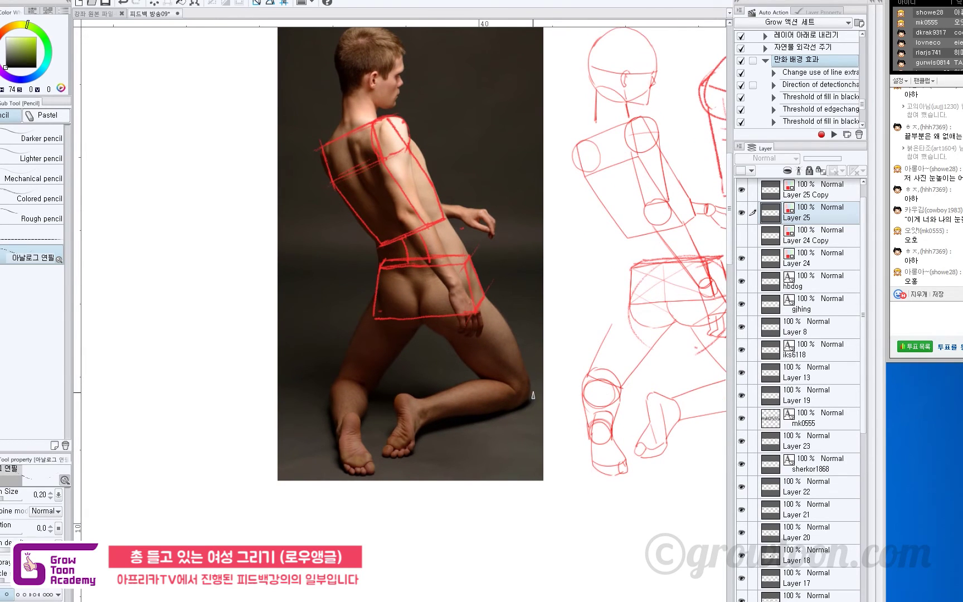
{"action": "left_click_drag", "start_coordinate": [424, 351], "coordinate": [561, 367]}
{"action": "left_click_drag", "start_coordinate": [298, 350], "coordinate": [337, 355]}
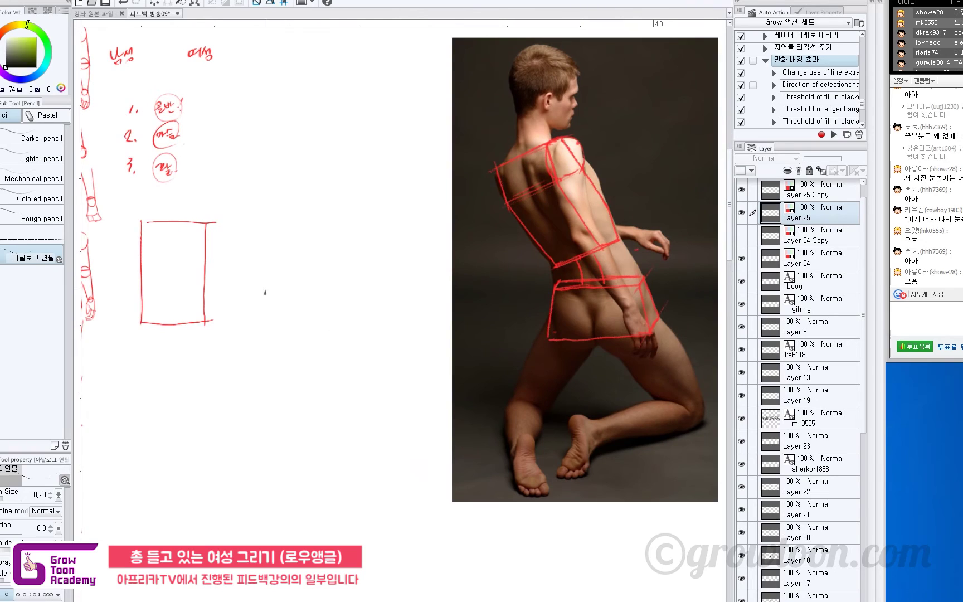
{"action": "left_click_drag", "start_coordinate": [243, 232], "coordinate": [244, 350]}
{"action": "mouse_move", "coordinate": [244, 232]}
{"action": "left_mouse_down"}
{"action": "mouse_move", "coordinate": [345, 230]}
{"action": "mouse_move", "coordinate": [384, 309]}
{"action": "mouse_move", "coordinate": [384, 357]}
{"action": "left_mouse_up"}
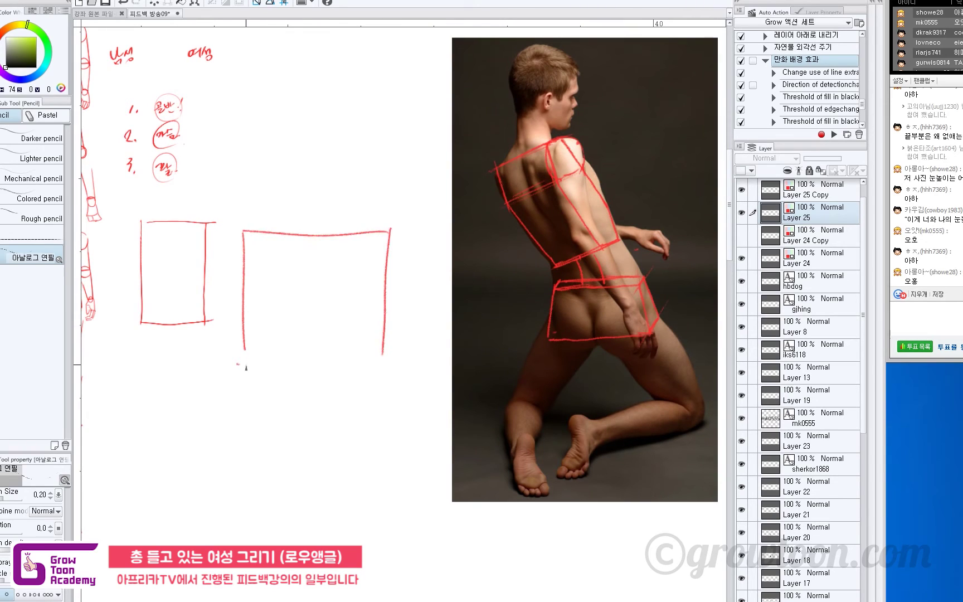
{"action": "left_click_drag", "start_coordinate": [239, 364], "coordinate": [403, 364]}
{"action": "left_click_drag", "start_coordinate": [224, 295], "coordinate": [412, 295]}
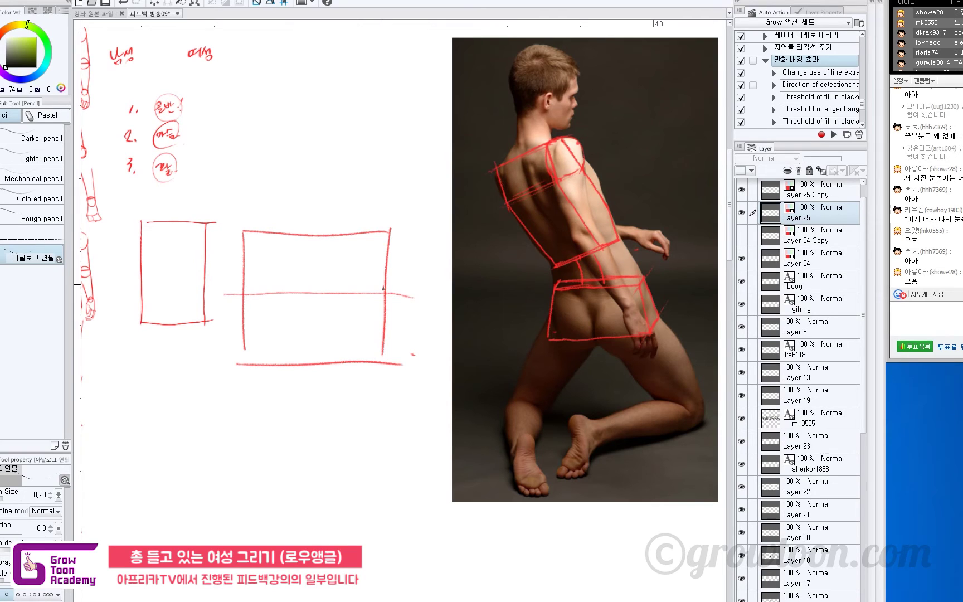
Step: Draw red lines radiating downward from the middle of the wide rectangle's horizon line as floor perspective guides
{"action": "mouse_move", "coordinate": [309, 295]}
{"action": "left_mouse_down"}
{"action": "mouse_move", "coordinate": [262, 338]}
{"action": "mouse_move", "coordinate": [315, 358]}
{"action": "mouse_move", "coordinate": [365, 334]}
{"action": "mouse_move", "coordinate": [375, 313]}
{"action": "mouse_move", "coordinate": [257, 313]}
{"action": "mouse_move", "coordinate": [336, 305]}
{"action": "mouse_move", "coordinate": [370, 314]}
{"action": "left_mouse_up"}
{"action": "key", "text": "ctrl+z"}
{"action": "key", "text": "ctrl+z"}
{"action": "left_click_drag", "start_coordinate": [300, 296], "coordinate": [255, 307]}
{"action": "left_click_drag", "start_coordinate": [400, 317], "coordinate": [359, 322]}
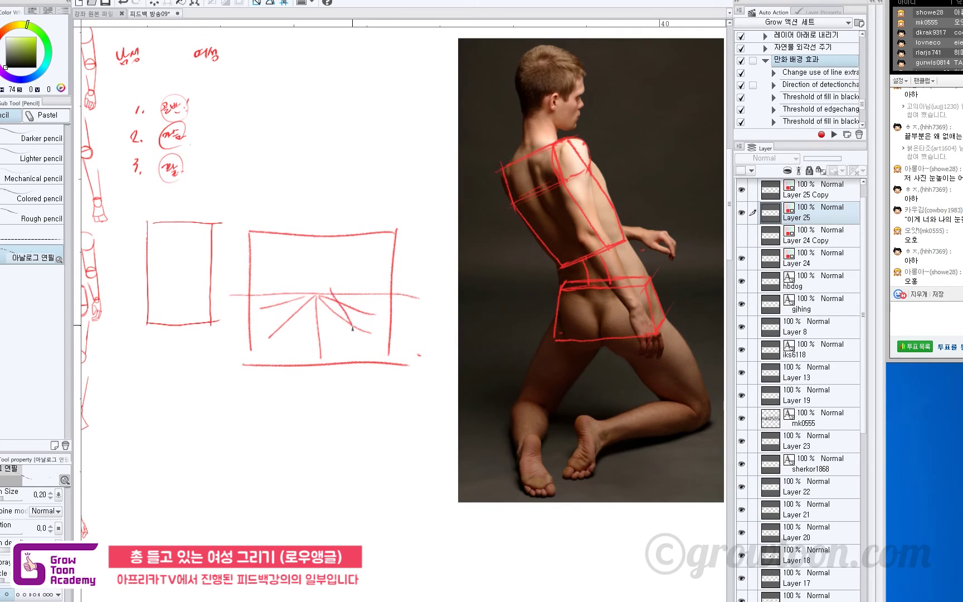
Step: Sketch two small lower legs receding along the radiating guides below the horizon line
{"action": "key", "text": "ctrl+z"}
{"action": "mouse_move", "coordinate": [327, 312]}
{"action": "left_mouse_down"}
{"action": "mouse_move", "coordinate": [348, 336]}
{"action": "mouse_move", "coordinate": [351, 327]}
{"action": "left_mouse_up"}
{"action": "mouse_move", "coordinate": [349, 329]}
{"action": "left_mouse_down"}
{"action": "mouse_move", "coordinate": [296, 337]}
{"action": "mouse_move", "coordinate": [314, 341]}
{"action": "mouse_move", "coordinate": [315, 332]}
{"action": "mouse_move", "coordinate": [316, 354]}
{"action": "left_mouse_up"}
{"action": "key", "text": "ctrl+z"}
{"action": "key", "text": "ctrl+z"}
{"action": "key", "text": "ctrl+z"}
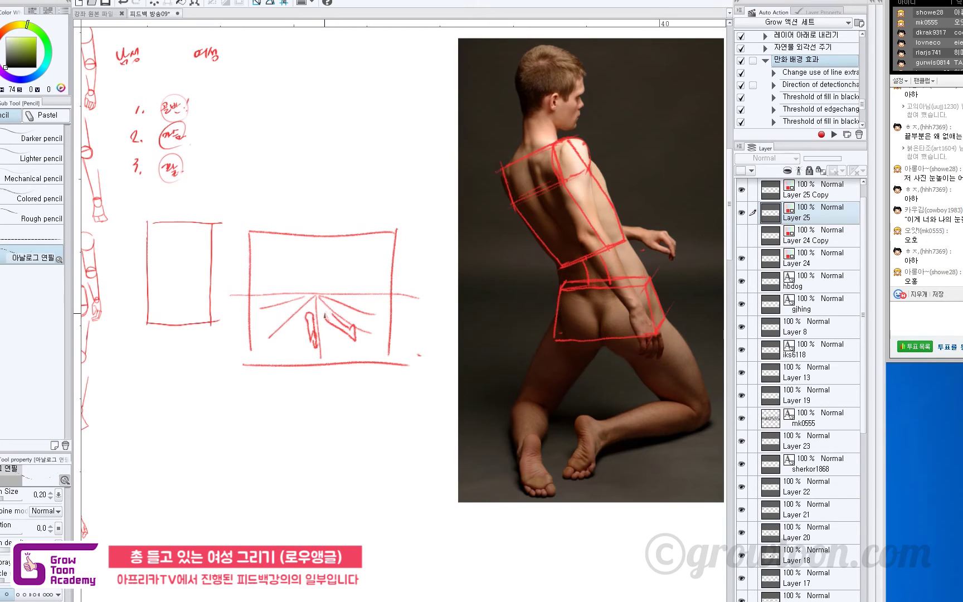
{"action": "mouse_move", "coordinate": [325, 314]}
{"action": "left_mouse_down"}
{"action": "mouse_move", "coordinate": [306, 318]}
{"action": "mouse_move", "coordinate": [310, 300]}
{"action": "mouse_move", "coordinate": [322, 339]}
{"action": "mouse_move", "coordinate": [307, 311]}
{"action": "mouse_move", "coordinate": [313, 345]}
{"action": "mouse_move", "coordinate": [308, 306]}
{"action": "mouse_move", "coordinate": [312, 352]}
{"action": "mouse_move", "coordinate": [332, 337]}
{"action": "mouse_move", "coordinate": [326, 316]}
{"action": "mouse_move", "coordinate": [370, 354]}
{"action": "left_mouse_up"}
{"action": "key", "text": "ctrl+z"}
{"action": "key", "text": "ctrl+z"}
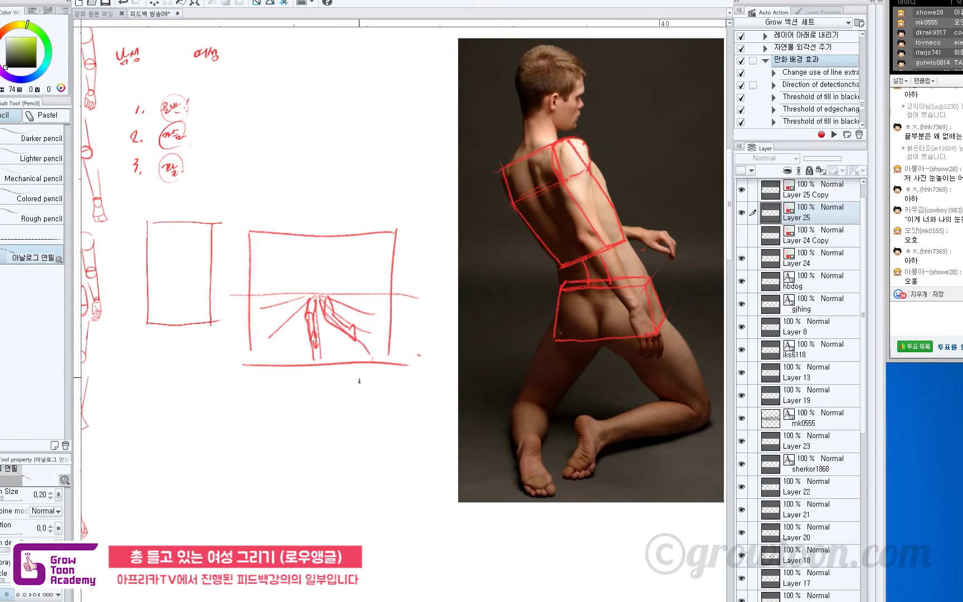
Step: Erase the small legs and guide centres and sketch a front-view bent leg with its foot at the horizon line
{"action": "left_click_drag", "start_coordinate": [629, 457], "coordinate": [525, 446]}
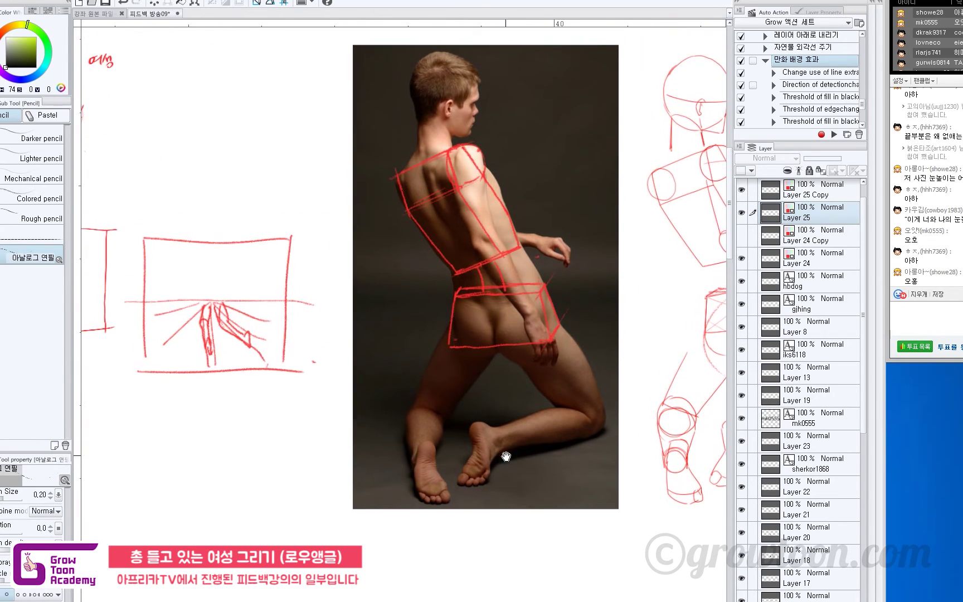
{"action": "scroll", "coordinate": [426, 415], "scroll_direction": "left", "scroll_amount": 4}
{"action": "scroll", "coordinate": [426, 415], "scroll_direction": "down", "scroll_amount": 1}
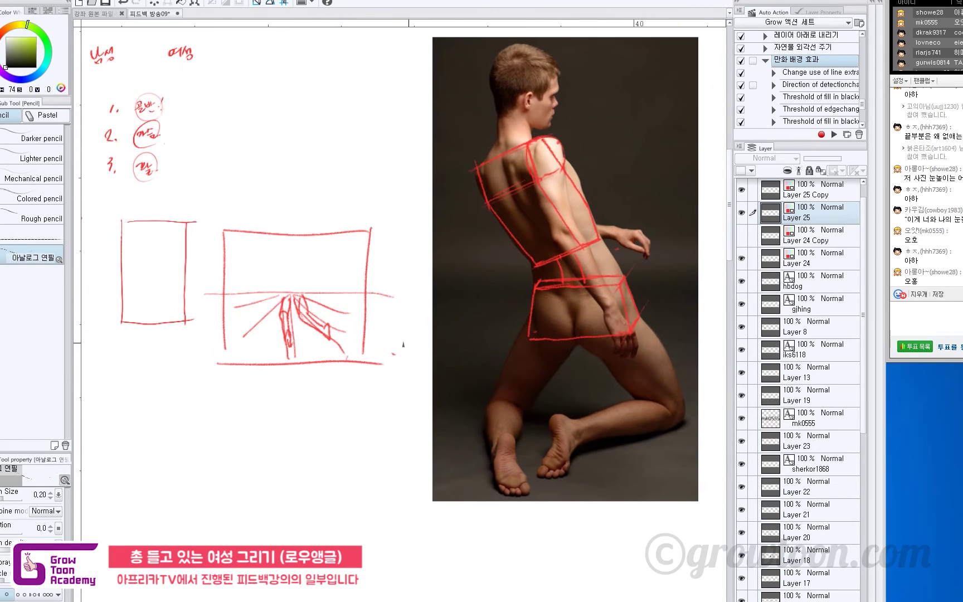
{"action": "key", "text": "e"}
{"action": "mouse_move", "coordinate": [326, 332]}
{"action": "left_mouse_down"}
{"action": "mouse_move", "coordinate": [277, 331]}
{"action": "mouse_move", "coordinate": [275, 318]}
{"action": "mouse_move", "coordinate": [298, 335]}
{"action": "left_mouse_up"}
{"action": "key", "text": "p"}
{"action": "mouse_move", "coordinate": [282, 255]}
{"action": "left_mouse_down"}
{"action": "mouse_move", "coordinate": [270, 285]}
{"action": "mouse_move", "coordinate": [290, 278]}
{"action": "mouse_move", "coordinate": [269, 290]}
{"action": "mouse_move", "coordinate": [285, 284]}
{"action": "mouse_move", "coordinate": [280, 295]}
{"action": "mouse_move", "coordinate": [266, 295]}
{"action": "mouse_move", "coordinate": [286, 301]}
{"action": "mouse_move", "coordinate": [273, 288]}
{"action": "mouse_move", "coordinate": [274, 299]}
{"action": "mouse_move", "coordinate": [277, 283]}
{"action": "mouse_move", "coordinate": [273, 296]}
{"action": "mouse_move", "coordinate": [283, 297]}
{"action": "mouse_move", "coordinate": [269, 310]}
{"action": "mouse_move", "coordinate": [289, 299]}
{"action": "left_mouse_up"}
{"action": "key", "text": "ctrl+z"}
{"action": "key", "text": "ctrl+z"}
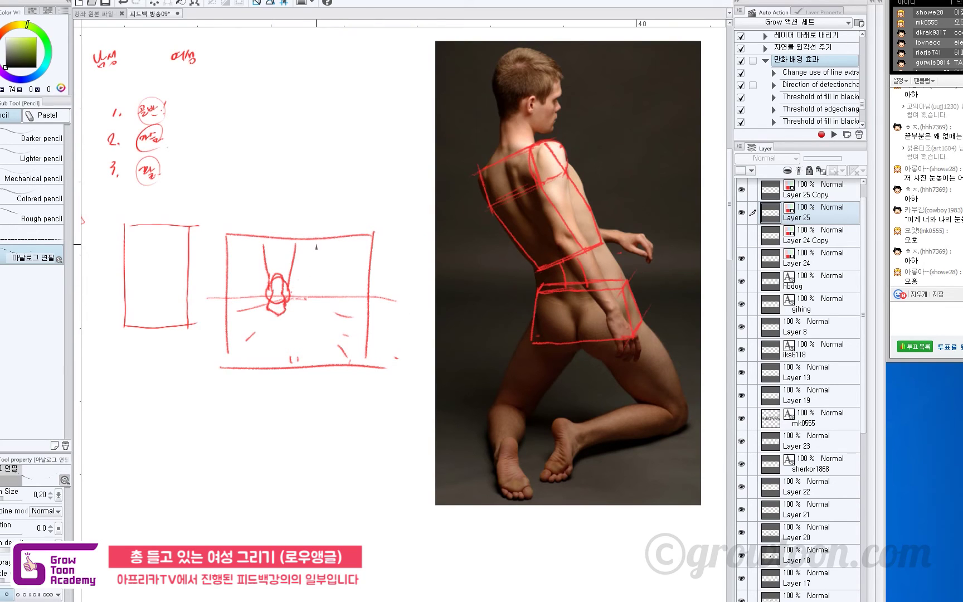
Step: Sketch a side-view kneeling leg beside the front-view one, with its shin lying along the horizon line
{"action": "mouse_move", "coordinate": [315, 241]}
{"action": "left_mouse_down"}
{"action": "mouse_move", "coordinate": [309, 288]}
{"action": "mouse_move", "coordinate": [321, 306]}
{"action": "mouse_move", "coordinate": [372, 307]}
{"action": "left_mouse_up"}
{"action": "mouse_move", "coordinate": [326, 279]}
{"action": "left_mouse_down"}
{"action": "mouse_move", "coordinate": [342, 281]}
{"action": "mouse_move", "coordinate": [348, 304]}
{"action": "mouse_move", "coordinate": [363, 303]}
{"action": "mouse_move", "coordinate": [354, 277]}
{"action": "mouse_move", "coordinate": [393, 297]}
{"action": "mouse_move", "coordinate": [382, 307]}
{"action": "mouse_move", "coordinate": [353, 302]}
{"action": "left_mouse_up"}
{"action": "left_click_drag", "start_coordinate": [338, 242], "coordinate": [335, 270]}
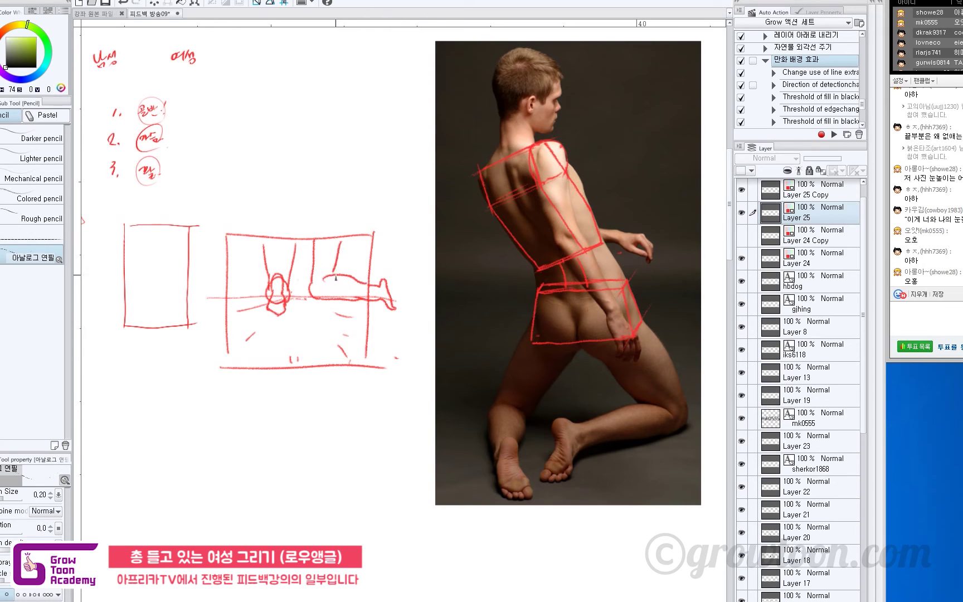
Step: Try red guide lines along both of the kneeling man's lower legs and erase them
{"action": "left_click_drag", "start_coordinate": [679, 428], "coordinate": [558, 466]}
{"action": "left_click_drag", "start_coordinate": [488, 397], "coordinate": [501, 508]}
{"action": "left_click_drag", "start_coordinate": [229, 295], "coordinate": [409, 302]}
{"action": "key", "text": "ctrl+z"}
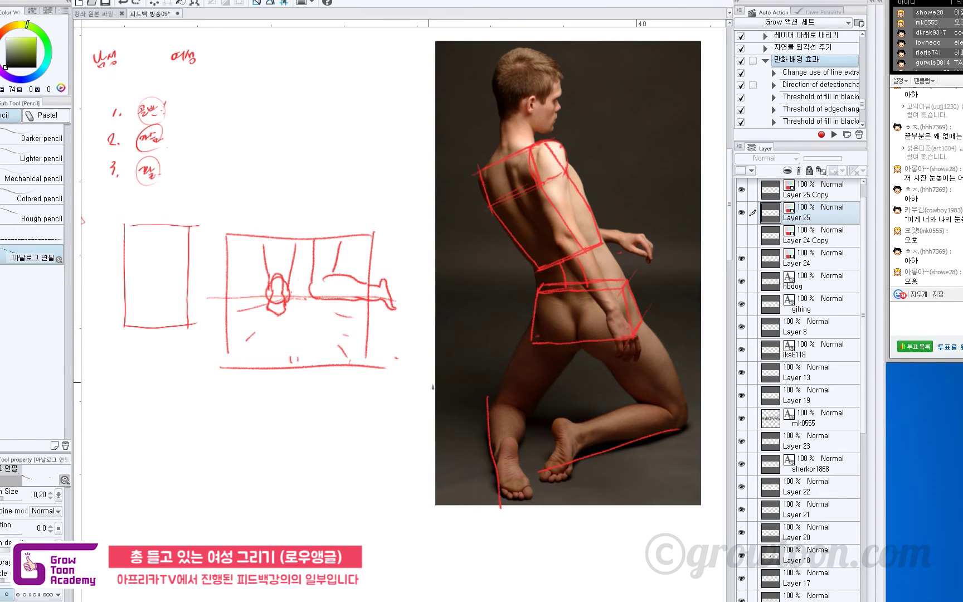
{"action": "key", "text": "e"}
{"action": "left_click_drag", "start_coordinate": [640, 438], "coordinate": [558, 447]}
{"action": "left_click_drag", "start_coordinate": [474, 502], "coordinate": [477, 483]}
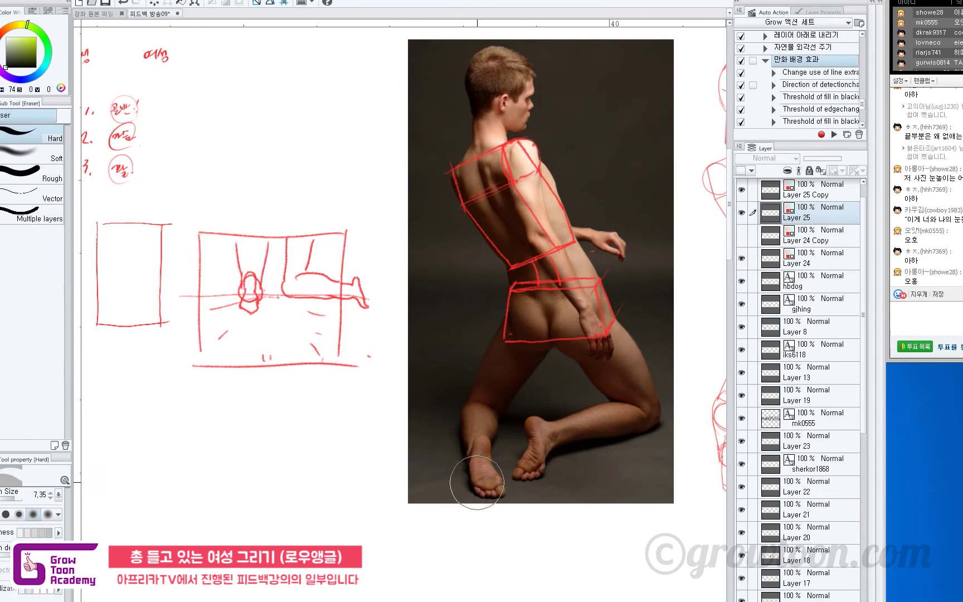
Step: Try lines across the kneeling man's lower legs at knee height and mark his far knee with a red dot
{"action": "key", "text": "p"}
{"action": "mouse_move", "coordinate": [664, 420]}
{"action": "left_mouse_down"}
{"action": "mouse_move", "coordinate": [489, 415]}
{"action": "mouse_move", "coordinate": [557, 429]}
{"action": "mouse_move", "coordinate": [486, 420]}
{"action": "mouse_move", "coordinate": [670, 427]}
{"action": "mouse_move", "coordinate": [490, 428]}
{"action": "left_mouse_up"}
{"action": "key", "text": "ctrl+z"}
{"action": "key", "text": "ctrl+z"}
{"action": "left_click_drag", "start_coordinate": [575, 415], "coordinate": [475, 428]}
{"action": "key", "text": "ctrl+z"}
{"action": "left_click", "coordinate": [530, 438]}
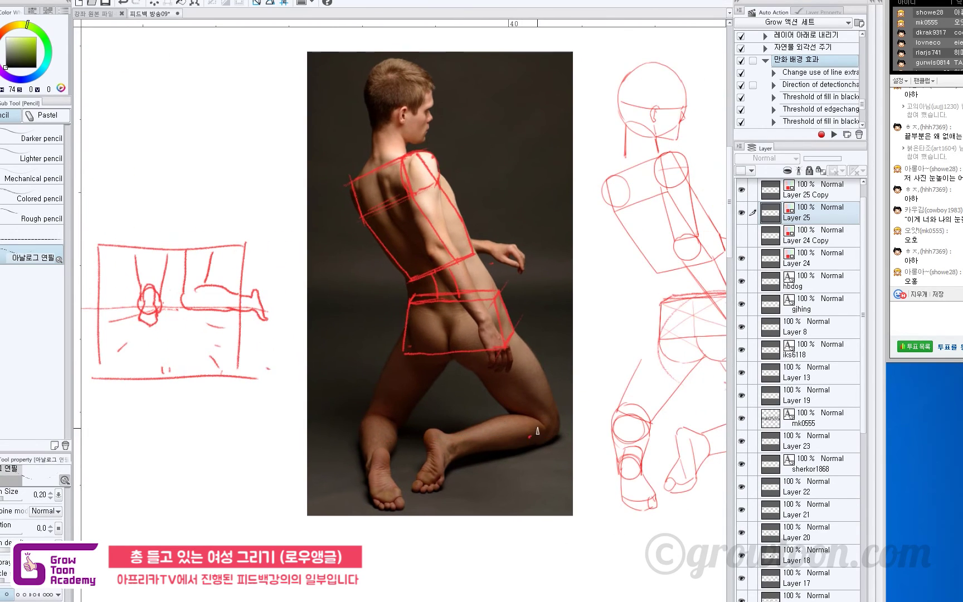
Step: Try a straight diagonal from the far knee and a horizontal eye-level line across the kneeling man's pelvis
{"action": "left_click_drag", "start_coordinate": [614, 345], "coordinate": [269, 327]}
{"action": "key", "text": "ctrl+z"}
{"action": "left_click_drag", "start_coordinate": [538, 428], "coordinate": [294, 335]}
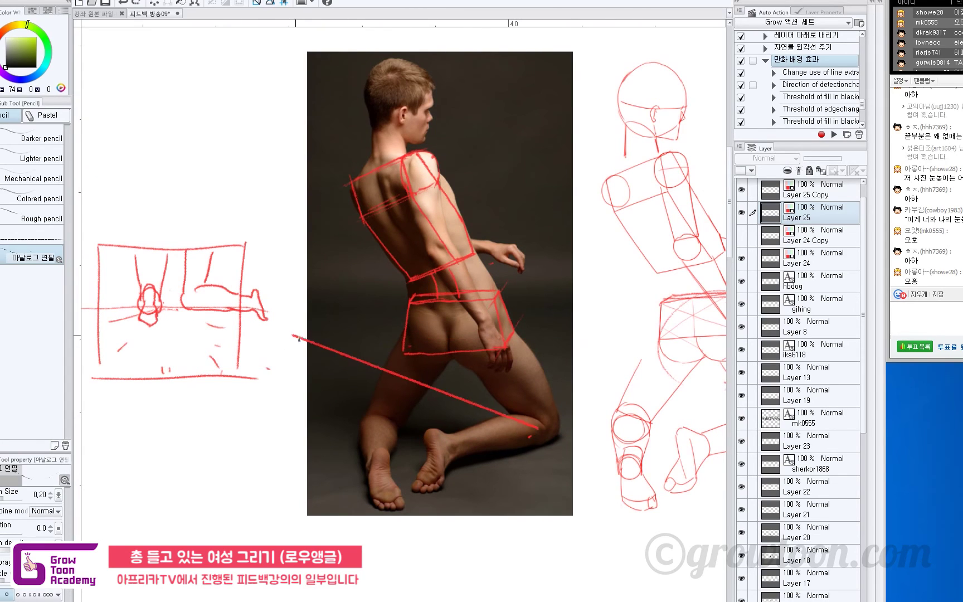
{"action": "key", "text": "ctrl+z"}
{"action": "left_click_drag", "start_coordinate": [611, 328], "coordinate": [291, 336]}
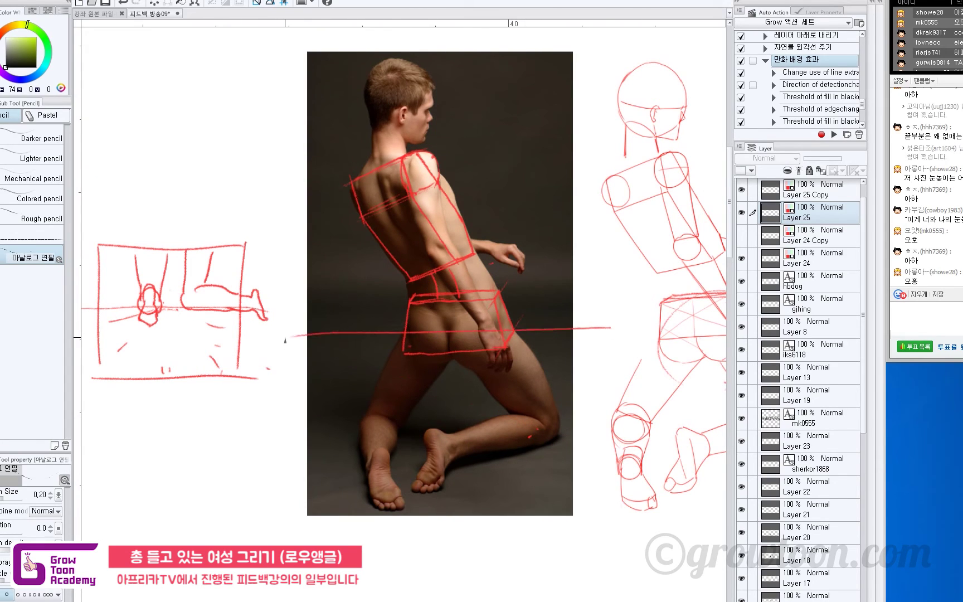
{"action": "key", "text": "ctrl+z"}
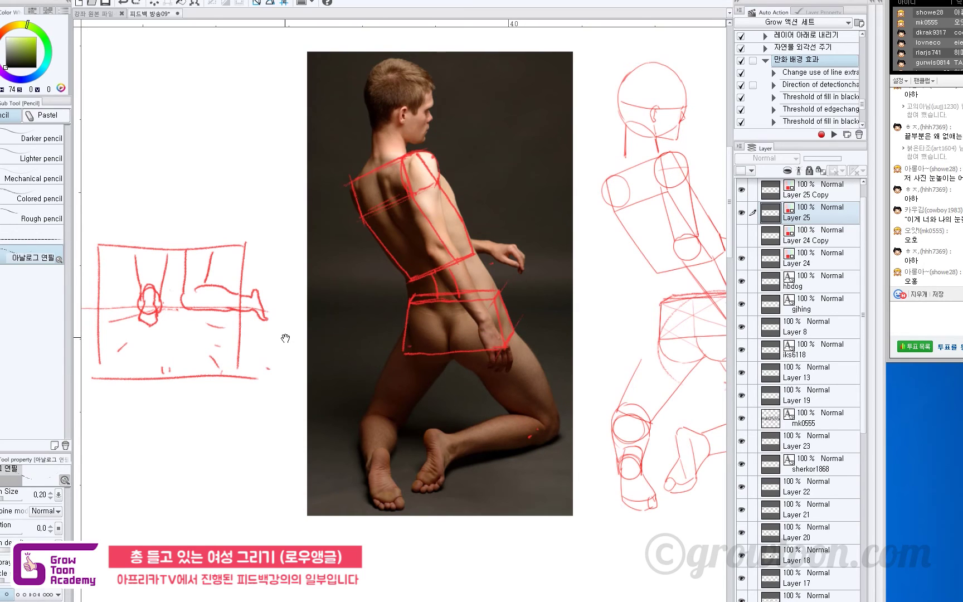
Step: Draw a horizontal line with a downward arrow beside the photo, and below it a box with an upward arrow
{"action": "left_click_drag", "start_coordinate": [560, 179], "coordinate": [569, 223]}
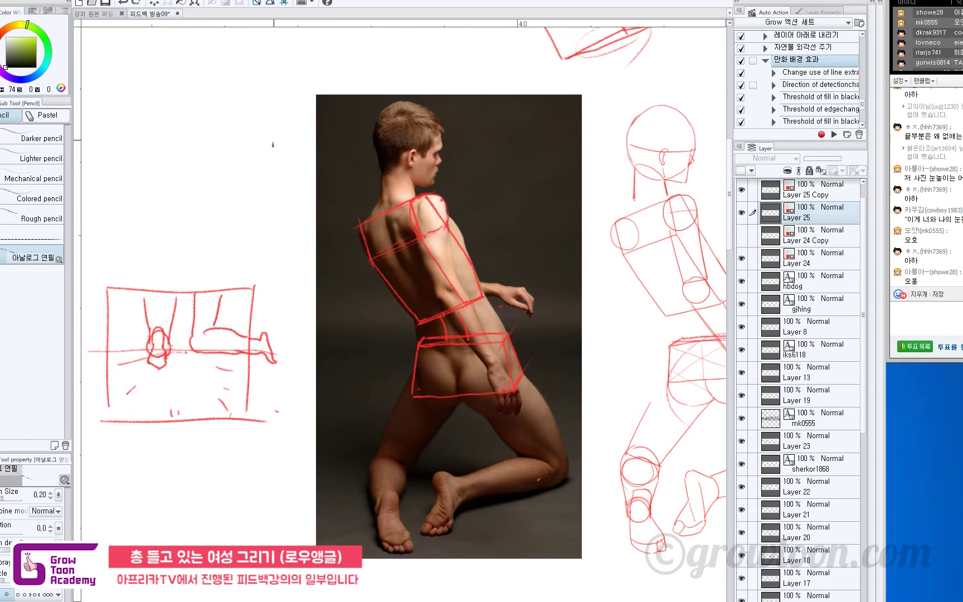
{"action": "left_click_drag", "start_coordinate": [187, 151], "coordinate": [311, 142]}
{"action": "left_click_drag", "start_coordinate": [264, 161], "coordinate": [265, 184]}
{"action": "left_click_drag", "start_coordinate": [257, 175], "coordinate": [271, 176]}
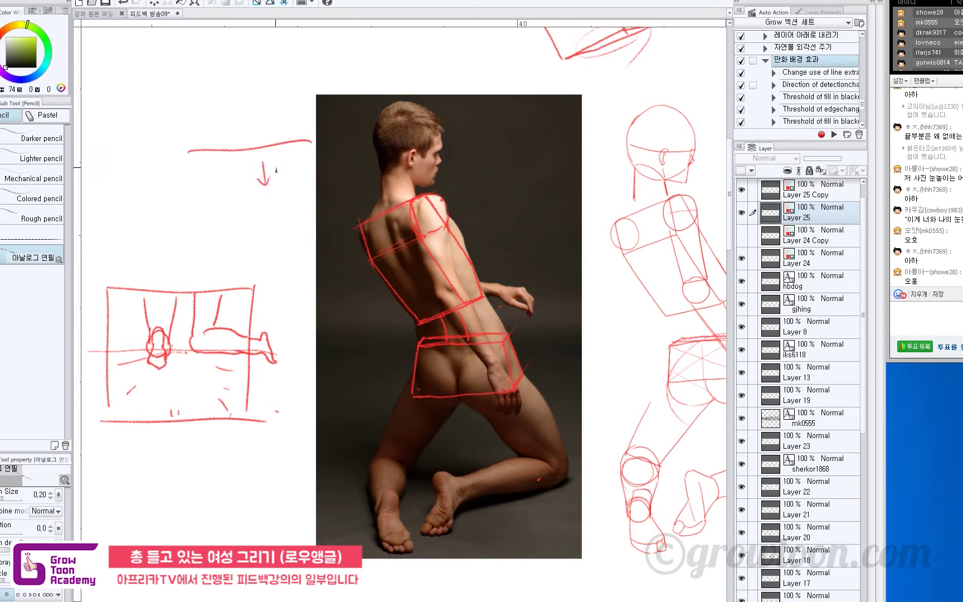
{"action": "mouse_move", "coordinate": [243, 224]}
{"action": "left_mouse_down"}
{"action": "mouse_move", "coordinate": [285, 215]}
{"action": "mouse_move", "coordinate": [244, 223]}
{"action": "mouse_move", "coordinate": [262, 225]}
{"action": "mouse_move", "coordinate": [245, 215]}
{"action": "mouse_move", "coordinate": [262, 202]}
{"action": "left_mouse_up"}
{"action": "key", "text": "ctrl+z"}
{"action": "mouse_move", "coordinate": [257, 212]}
{"action": "left_mouse_down"}
{"action": "mouse_move", "coordinate": [230, 227]}
{"action": "mouse_move", "coordinate": [232, 261]}
{"action": "mouse_move", "coordinate": [292, 255]}
{"action": "mouse_move", "coordinate": [297, 219]}
{"action": "mouse_move", "coordinate": [295, 251]}
{"action": "left_mouse_up"}
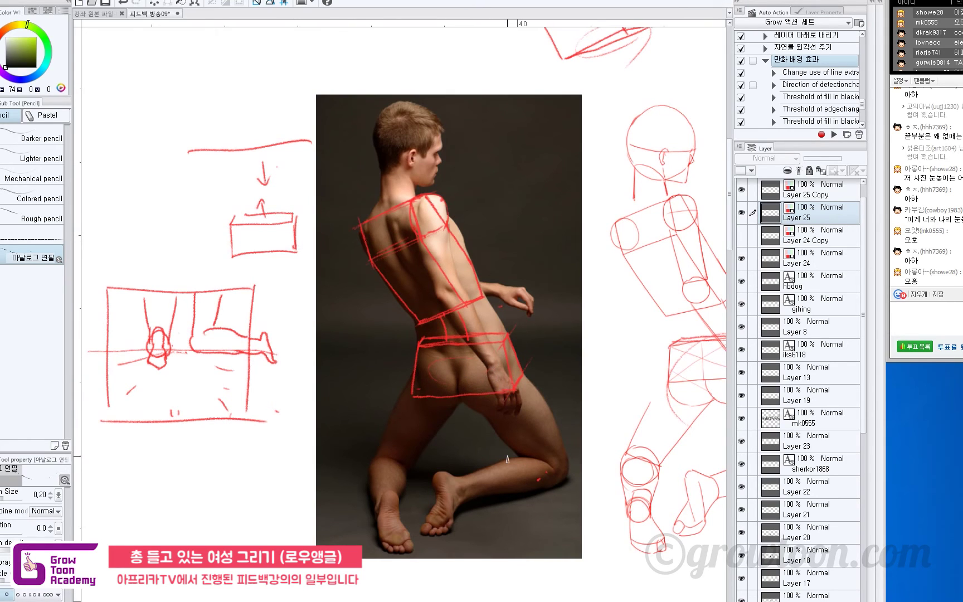
Step: Mark the kneeling man's shin, knee, shoulders and buttocks with red curves and add downward arrows showing the viewing direction
{"action": "left_click_drag", "start_coordinate": [518, 468], "coordinate": [470, 475]}
{"action": "left_click_drag", "start_coordinate": [389, 461], "coordinate": [382, 466]}
{"action": "scroll", "coordinate": [494, 395], "scroll_direction": "down", "scroll_amount": 1}
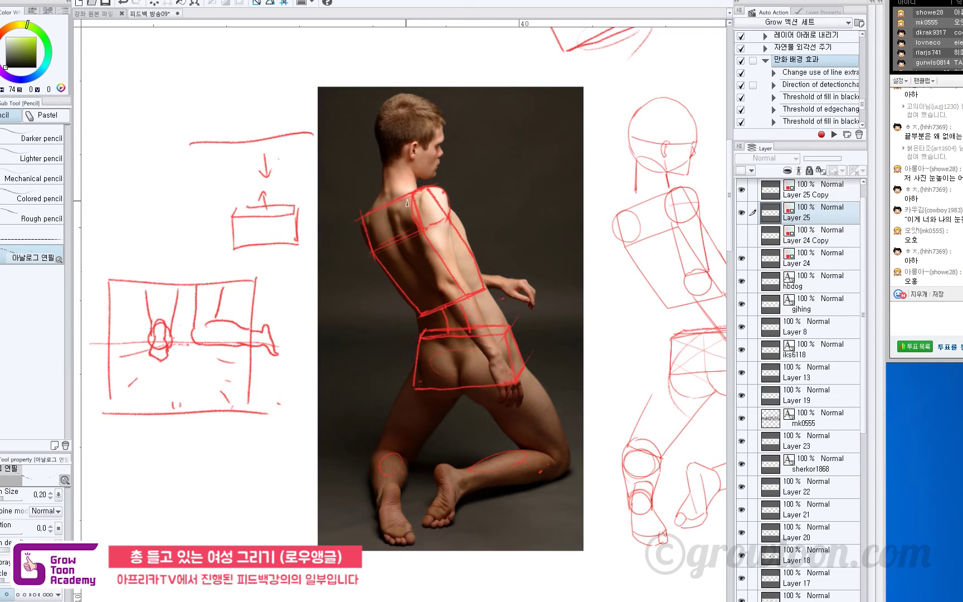
{"action": "left_click_drag", "start_coordinate": [386, 196], "coordinate": [431, 190]}
{"action": "left_click_drag", "start_coordinate": [281, 170], "coordinate": [286, 168]}
{"action": "left_click_drag", "start_coordinate": [477, 107], "coordinate": [476, 140]}
{"action": "left_click_drag", "start_coordinate": [440, 357], "coordinate": [493, 373]}
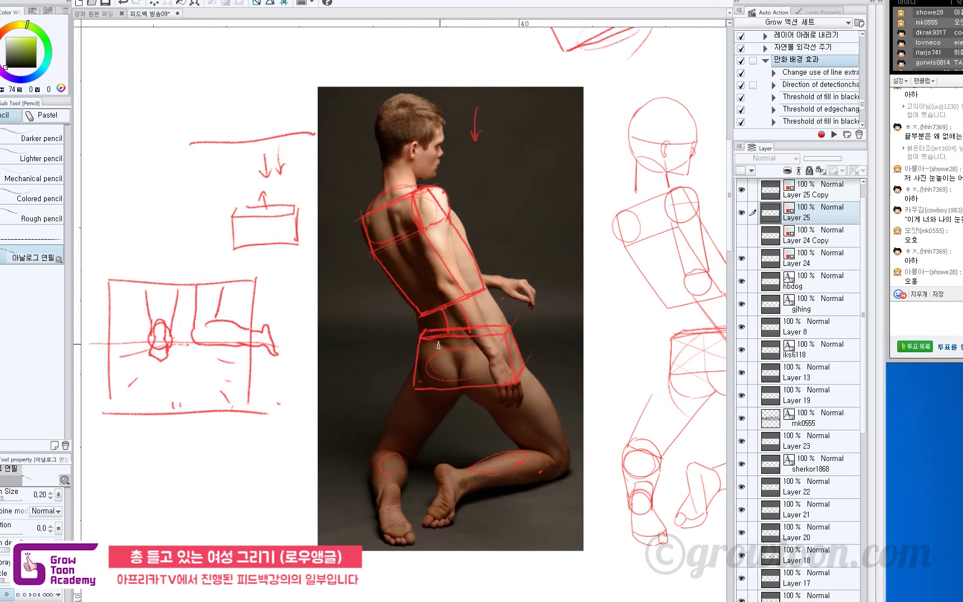
Step: Try eye-level lines at other heights and draw one across the kneeling man's photo at the base of his neck
{"action": "left_click_drag", "start_coordinate": [307, 279], "coordinate": [604, 288]}
{"action": "key", "text": "ctrl+z"}
{"action": "key", "text": "ctrl+z"}
{"action": "left_click_drag", "start_coordinate": [447, 189], "coordinate": [502, 184]}
{"action": "key", "text": "ctrl+z"}
{"action": "left_click_drag", "start_coordinate": [286, 180], "coordinate": [621, 184]}
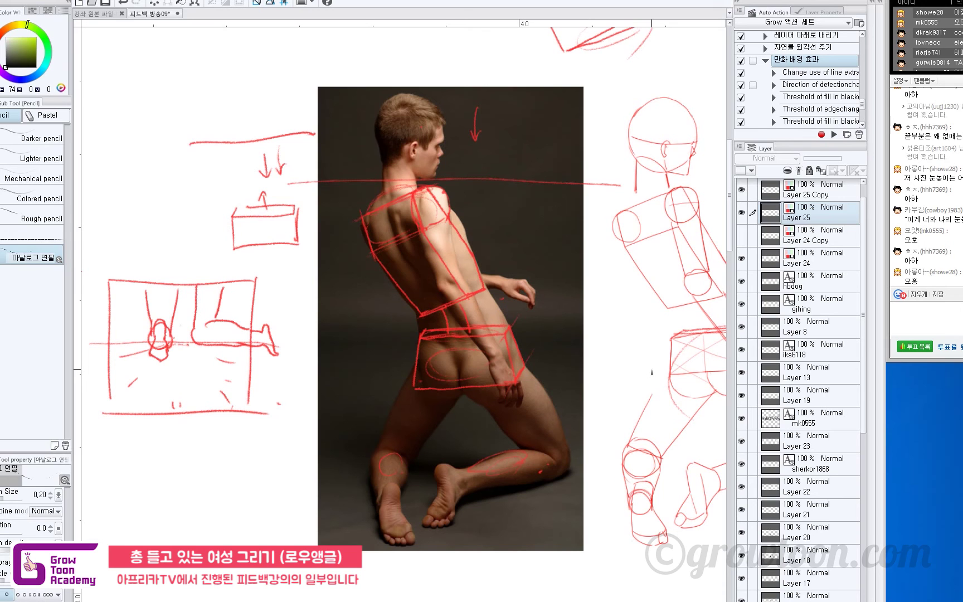
Step: Return to the photo of the woman with the gun and remove the thick red horizontal line across her boots
{"action": "scroll", "coordinate": [553, 264], "scroll_direction": "down", "scroll_amount": 2}
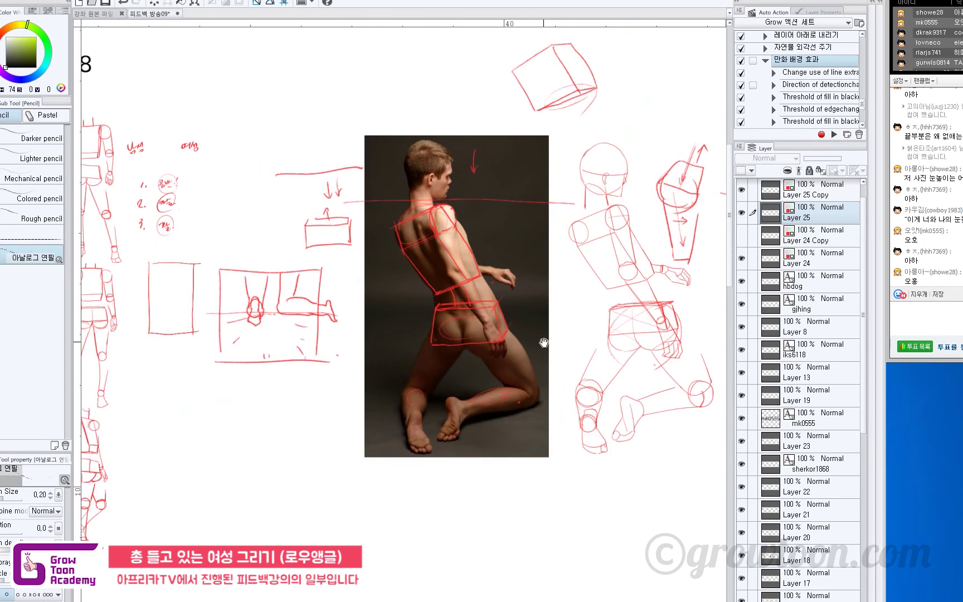
{"action": "left_click_drag", "start_coordinate": [544, 342], "coordinate": [486, 293]}
{"action": "left_click_drag", "start_coordinate": [444, 434], "coordinate": [447, 290]}
{"action": "scroll", "coordinate": [454, 371], "scroll_direction": "down", "scroll_amount": 2}
{"action": "left_click_drag", "start_coordinate": [479, 469], "coordinate": [445, 273]}
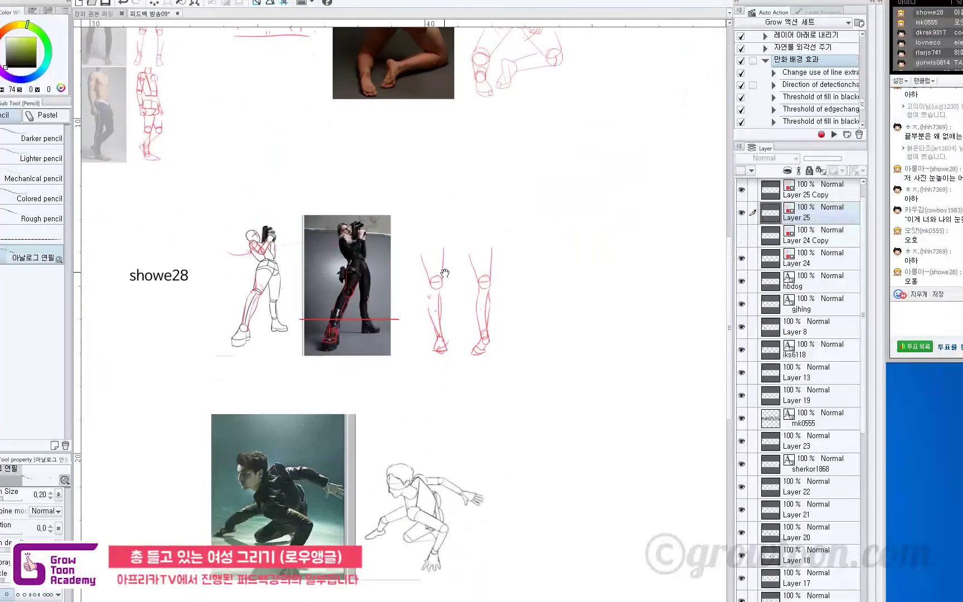
{"action": "left_click_drag", "start_coordinate": [439, 383], "coordinate": [519, 292]}
{"action": "left_click_drag", "start_coordinate": [519, 293], "coordinate": [557, 289]}
{"action": "left_click_drag", "start_coordinate": [424, 211], "coordinate": [507, 323]}
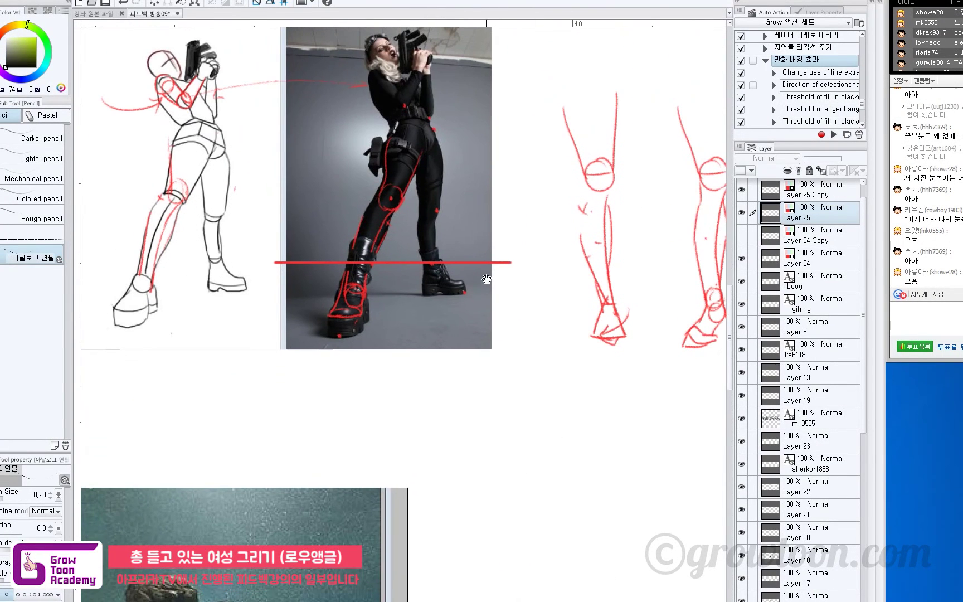
{"action": "mouse_move", "coordinate": [487, 280]}
{"action": "left_mouse_down"}
{"action": "mouse_move", "coordinate": [508, 326]}
{"action": "mouse_move", "coordinate": [437, 313]}
{"action": "mouse_move", "coordinate": [326, 314]}
{"action": "left_mouse_up"}
{"action": "key", "text": "ctrl+shift"}
{"action": "key", "text": "e"}
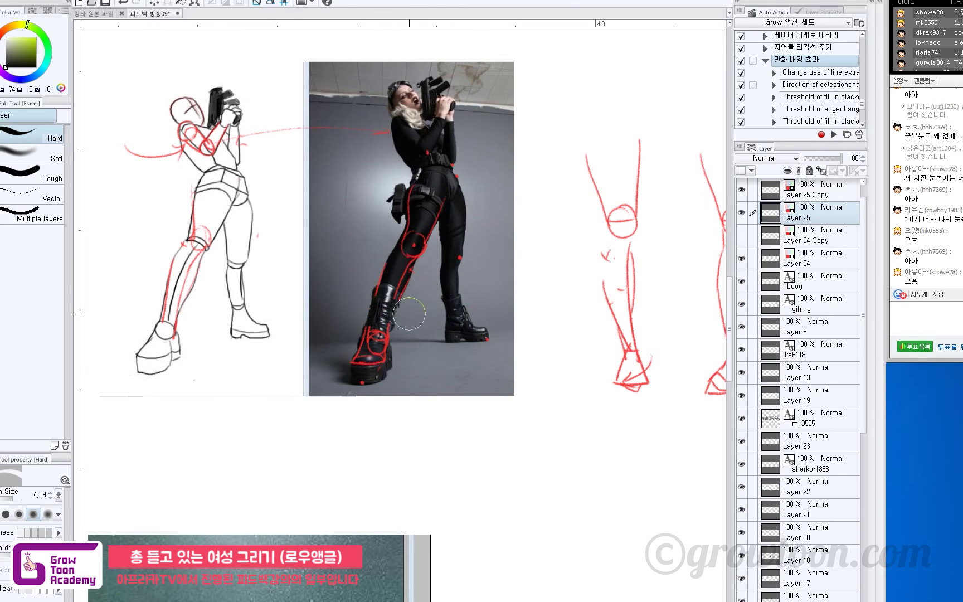
{"action": "key", "text": "p"}
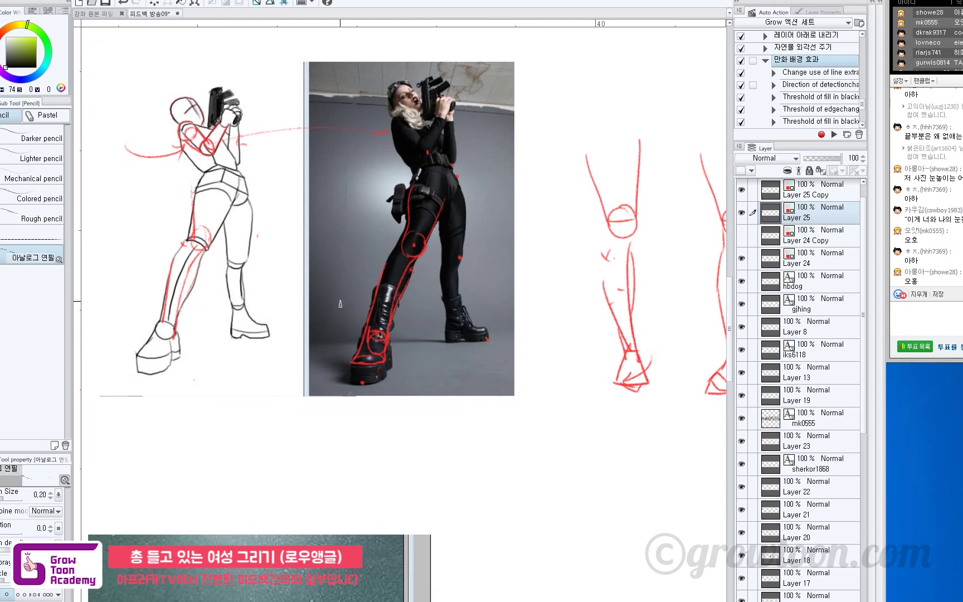
Step: Try a horizontal line across the woman's lower legs and a straight diagonal running down across the photo
{"action": "left_click_drag", "start_coordinate": [324, 315], "coordinate": [581, 313]}
{"action": "mouse_move", "coordinate": [487, 168]}
{"action": "left_mouse_down"}
{"action": "mouse_move", "coordinate": [482, 206]}
{"action": "mouse_move", "coordinate": [480, 195]}
{"action": "left_mouse_up"}
{"action": "scroll", "coordinate": [482, 206], "scroll_direction": "up", "scroll_amount": 1}
{"action": "key", "text": "ctrl+z"}
{"action": "key", "text": "u"}
{"action": "left_click_drag", "start_coordinate": [510, 77], "coordinate": [398, 341]}
{"action": "key", "text": "ctrl+z"}
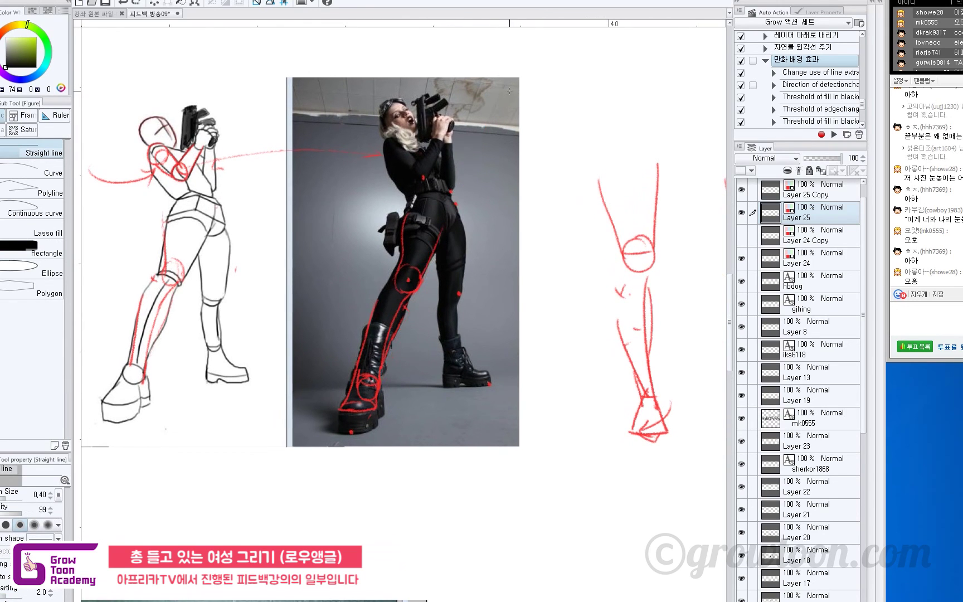
Step: Draw two thin straight lines converging from the photo's upper corners down to the woman's front boot
{"action": "mouse_move", "coordinate": [510, 78]}
{"action": "left_mouse_down"}
{"action": "mouse_move", "coordinate": [400, 351]}
{"action": "mouse_move", "coordinate": [337, 459]}
{"action": "left_mouse_up"}
{"action": "left_click_drag", "start_coordinate": [318, 77], "coordinate": [389, 481]}
{"action": "key", "text": "p"}
{"action": "key", "text": "p"}
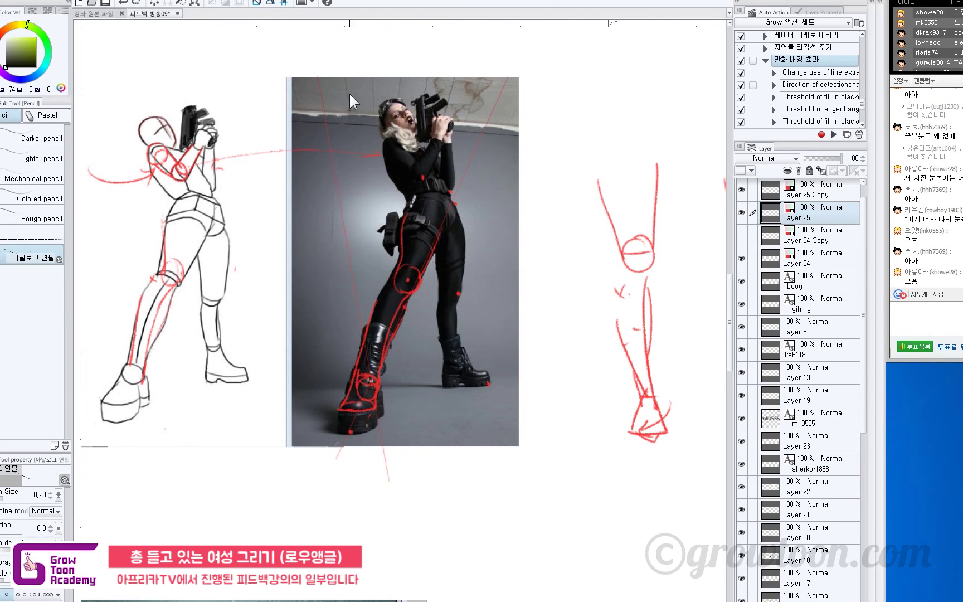
{"action": "key", "text": "ctrl+z"}
{"action": "key", "text": "u"}
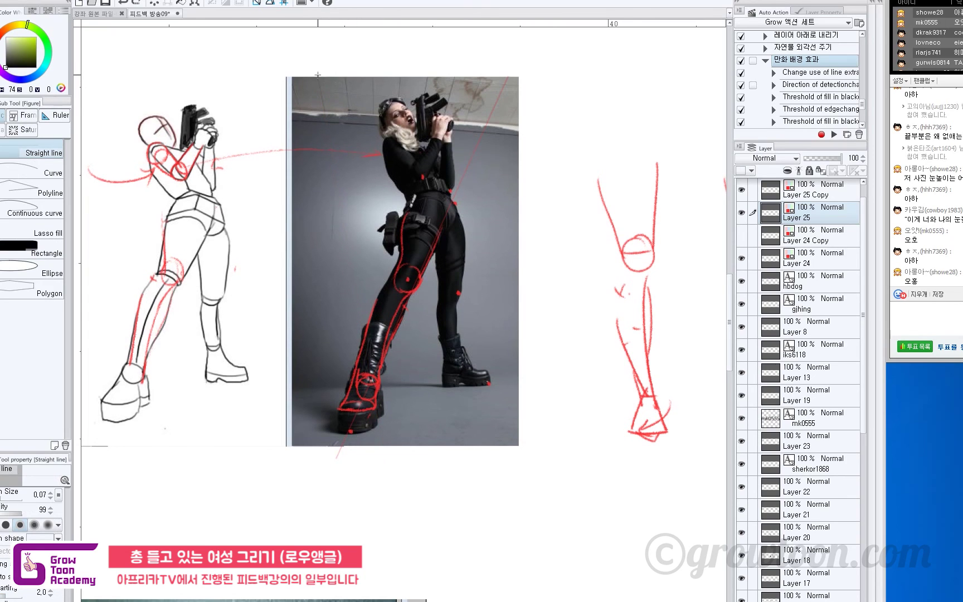
{"action": "mouse_move", "coordinate": [318, 74]}
{"action": "left_mouse_down"}
{"action": "mouse_move", "coordinate": [385, 446]}
{"action": "mouse_move", "coordinate": [392, 440]}
{"action": "left_mouse_up"}
{"action": "key", "text": "p"}
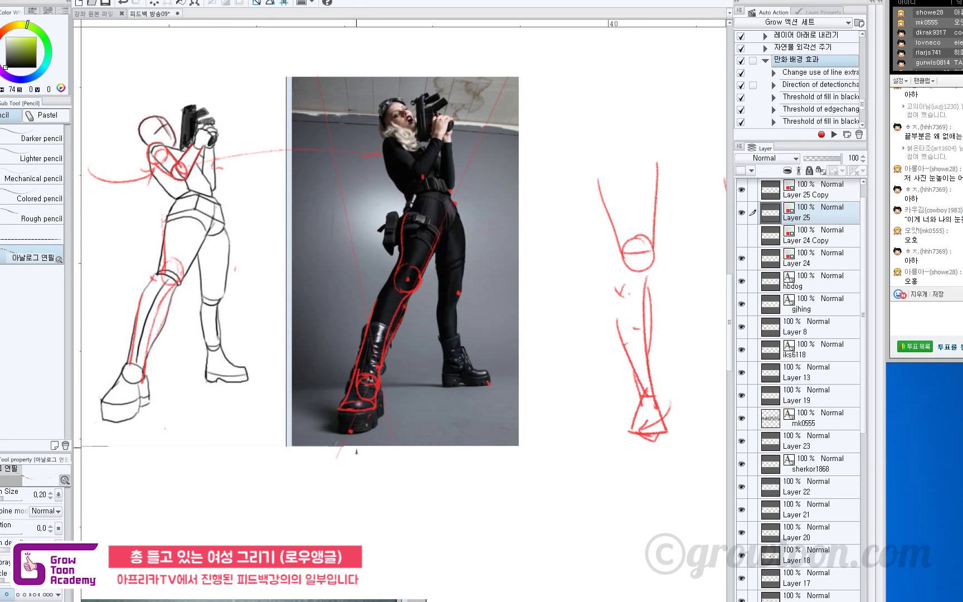
Step: Draw a thin straight horizontal eye-level line across the woman's boots, extending past both sides of the photo
{"action": "scroll", "coordinate": [365, 426], "scroll_direction": "up", "scroll_amount": 3}
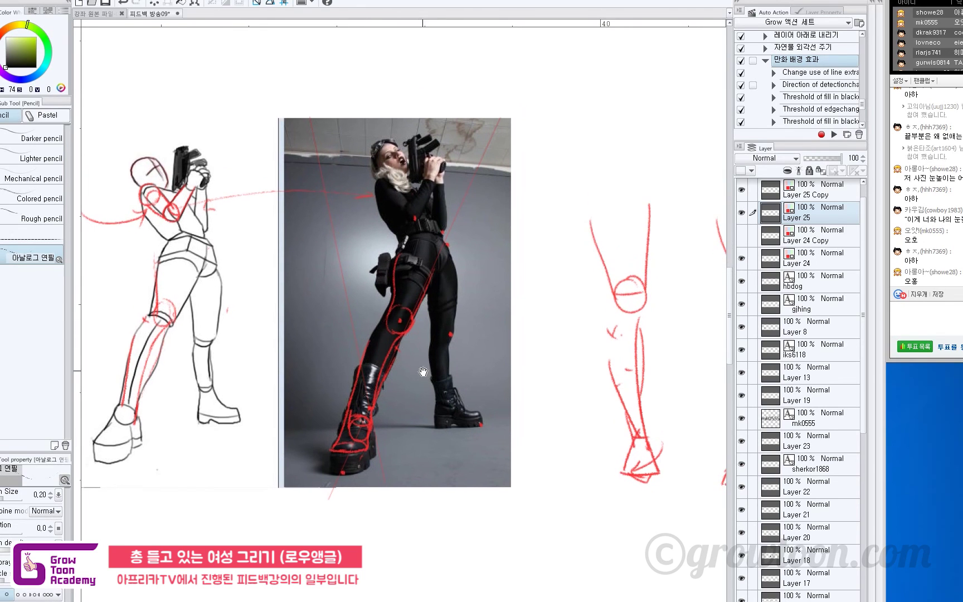
{"action": "left_click_drag", "start_coordinate": [475, 169], "coordinate": [474, 172]}
{"action": "key", "text": "ctrl+z"}
{"action": "left_click_drag", "start_coordinate": [309, 106], "coordinate": [325, 174]}
{"action": "key", "text": "ctrl+z"}
{"action": "key", "text": "u"}
{"action": "left_click_drag", "start_coordinate": [522, 397], "coordinate": [218, 397]}
{"action": "key", "text": "ctrl+z"}
{"action": "mouse_move", "coordinate": [368, 406]}
{"action": "left_mouse_down"}
{"action": "mouse_move", "coordinate": [623, 407]}
{"action": "mouse_move", "coordinate": [170, 408]}
{"action": "left_mouse_up"}
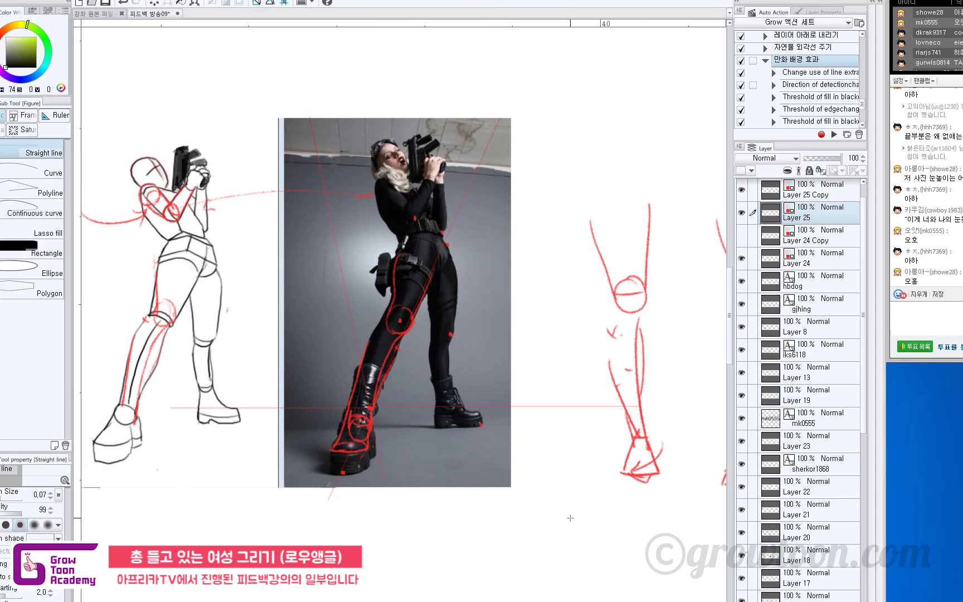
Step: Examine the woman's front thigh, knee and boots in the photo against the sketch beside it
{"action": "left_click_drag", "start_coordinate": [592, 392], "coordinate": [586, 396]}
{"action": "key", "text": "o"}
{"action": "left_click_drag", "start_coordinate": [591, 353], "coordinate": [584, 355]}
{"action": "key", "text": "p"}
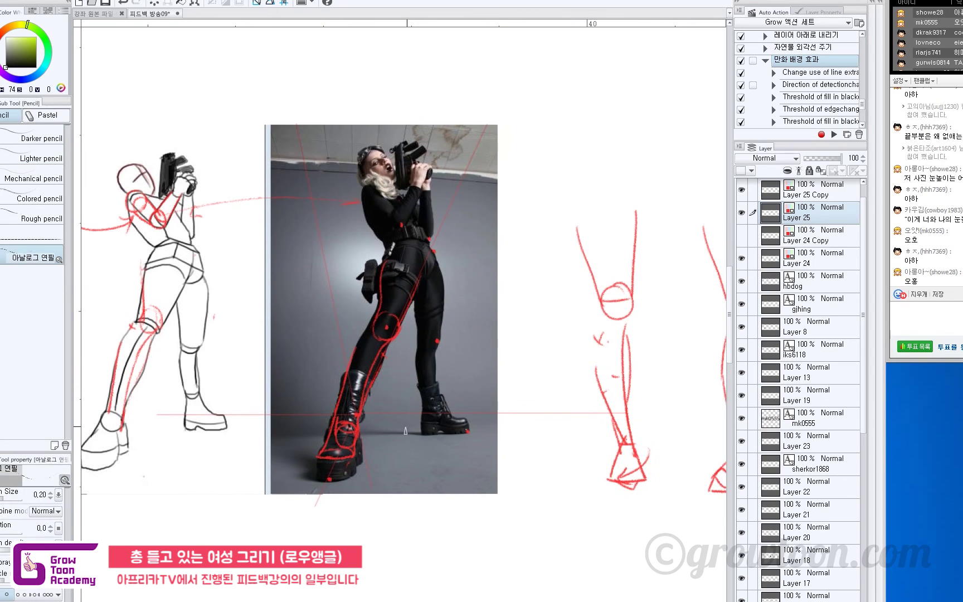
{"action": "left_click_drag", "start_coordinate": [350, 254], "coordinate": [374, 245]}
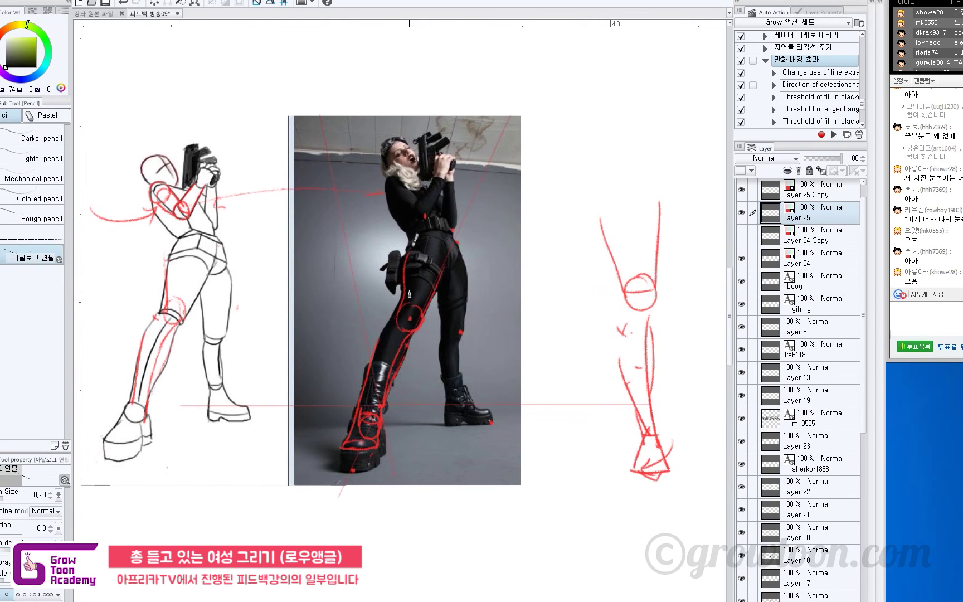
{"action": "left_click_drag", "start_coordinate": [320, 266], "coordinate": [351, 269]}
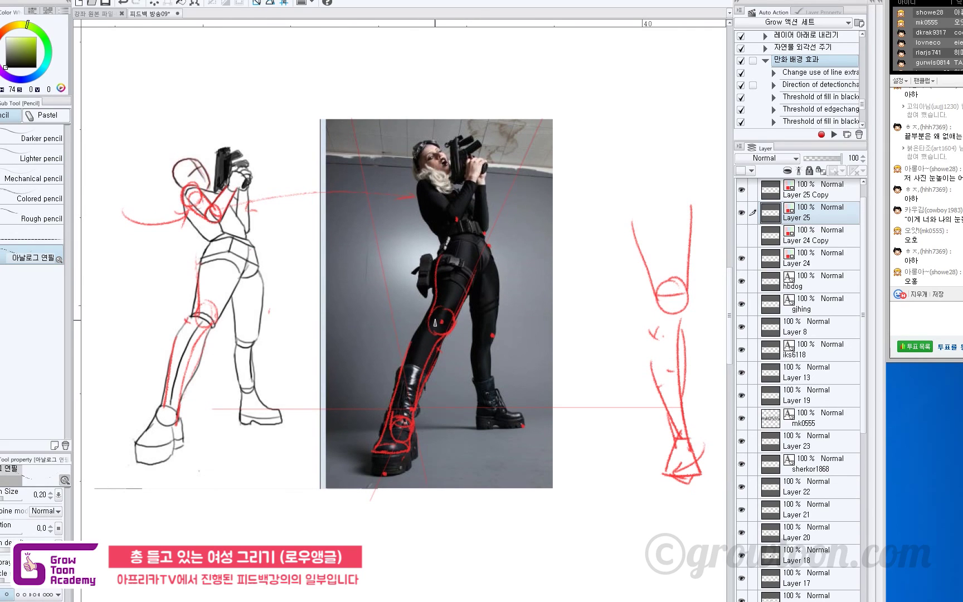
{"action": "left_click_drag", "start_coordinate": [448, 330], "coordinate": [446, 322]}
{"action": "key", "text": "ctrl+z"}
{"action": "left_click_drag", "start_coordinate": [496, 351], "coordinate": [497, 347]}
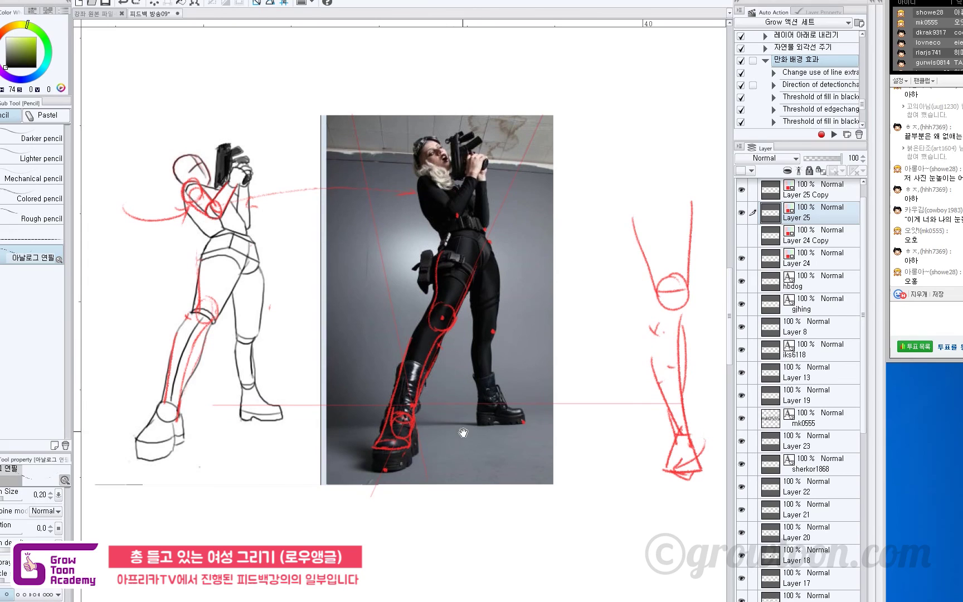
{"action": "left_click_drag", "start_coordinate": [453, 470], "coordinate": [451, 458]}
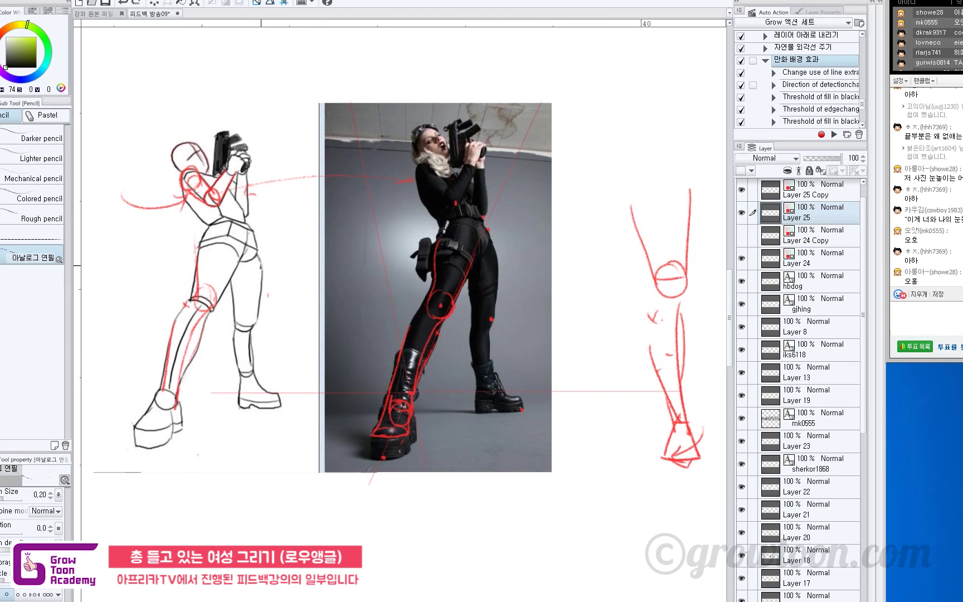
Step: Add red strokes along the back leg's outer hip in both the sketch and the woman's photo
{"action": "left_click_drag", "start_coordinate": [254, 238], "coordinate": [261, 274]}
{"action": "left_click_drag", "start_coordinate": [491, 241], "coordinate": [500, 264]}
{"action": "scroll", "coordinate": [454, 349], "scroll_direction": "down", "scroll_amount": 3}
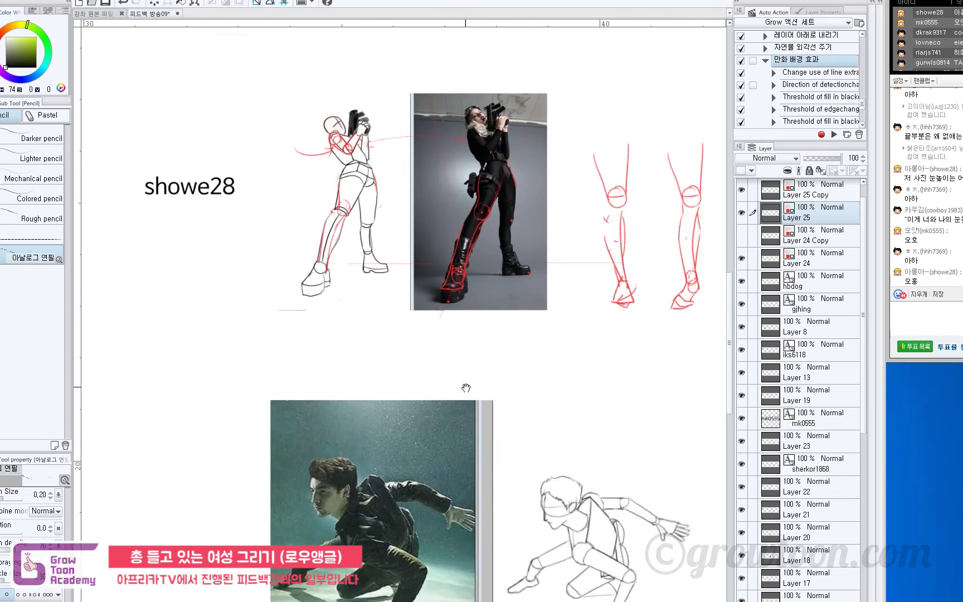
{"action": "left_click_drag", "start_coordinate": [466, 387], "coordinate": [467, 172]}
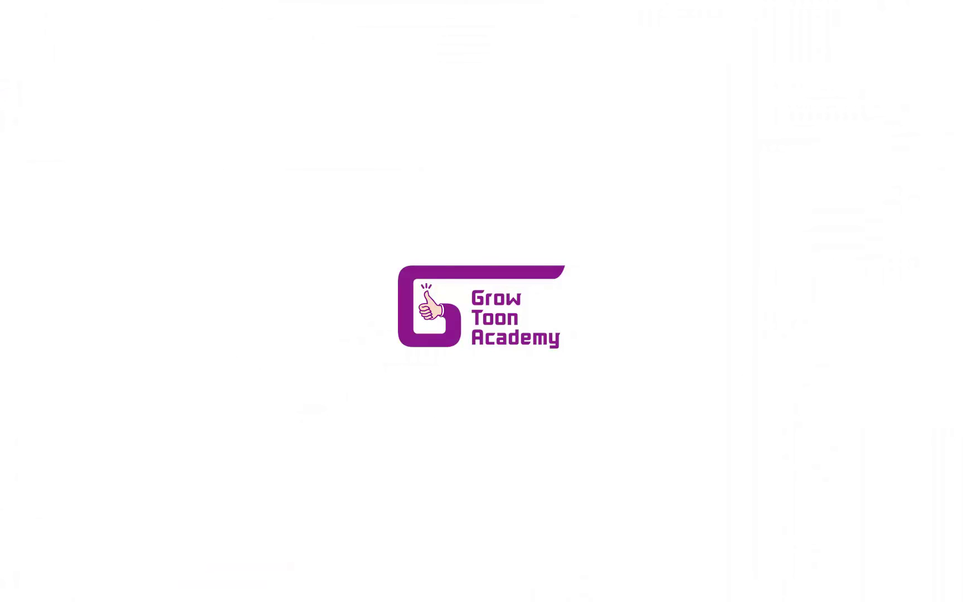